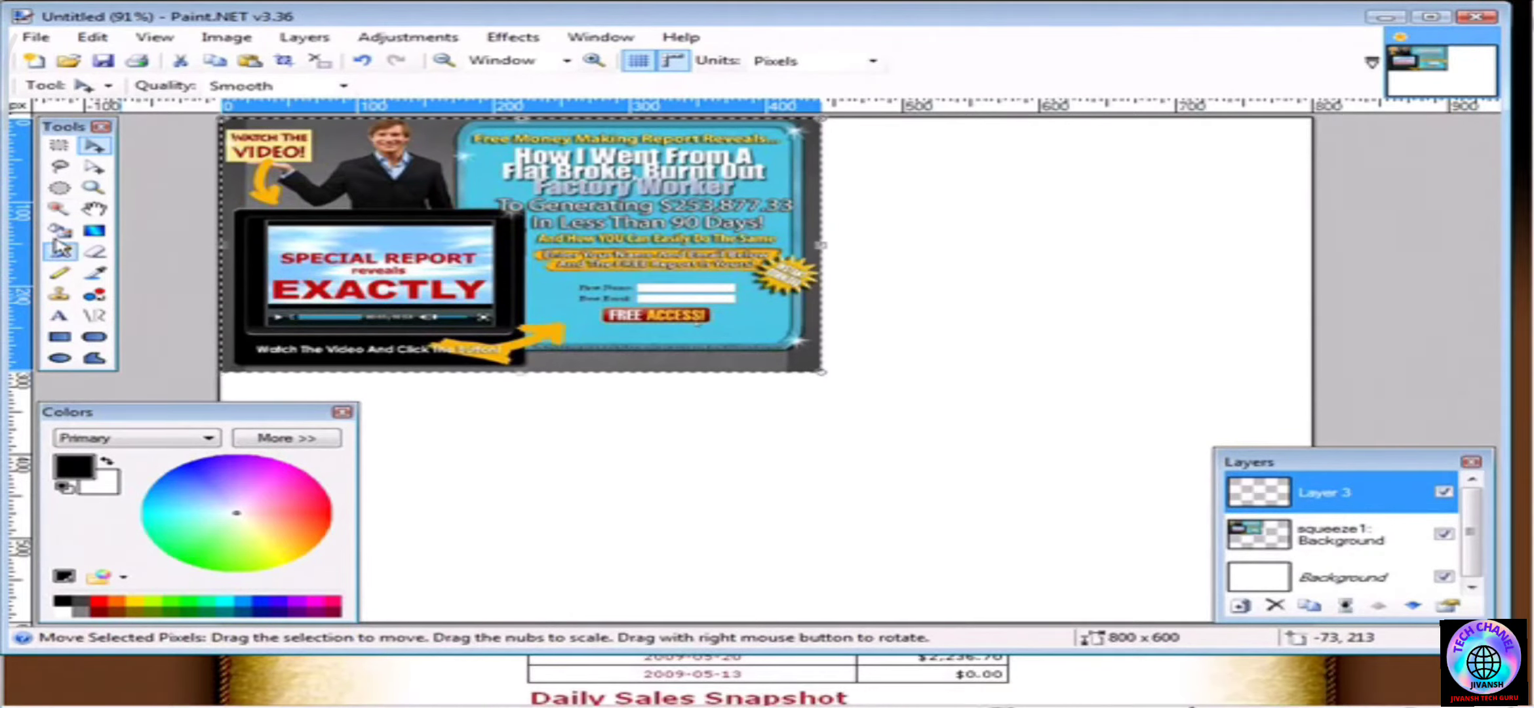
Crop the canvas to the selected squeeze page banner
click(99, 210)
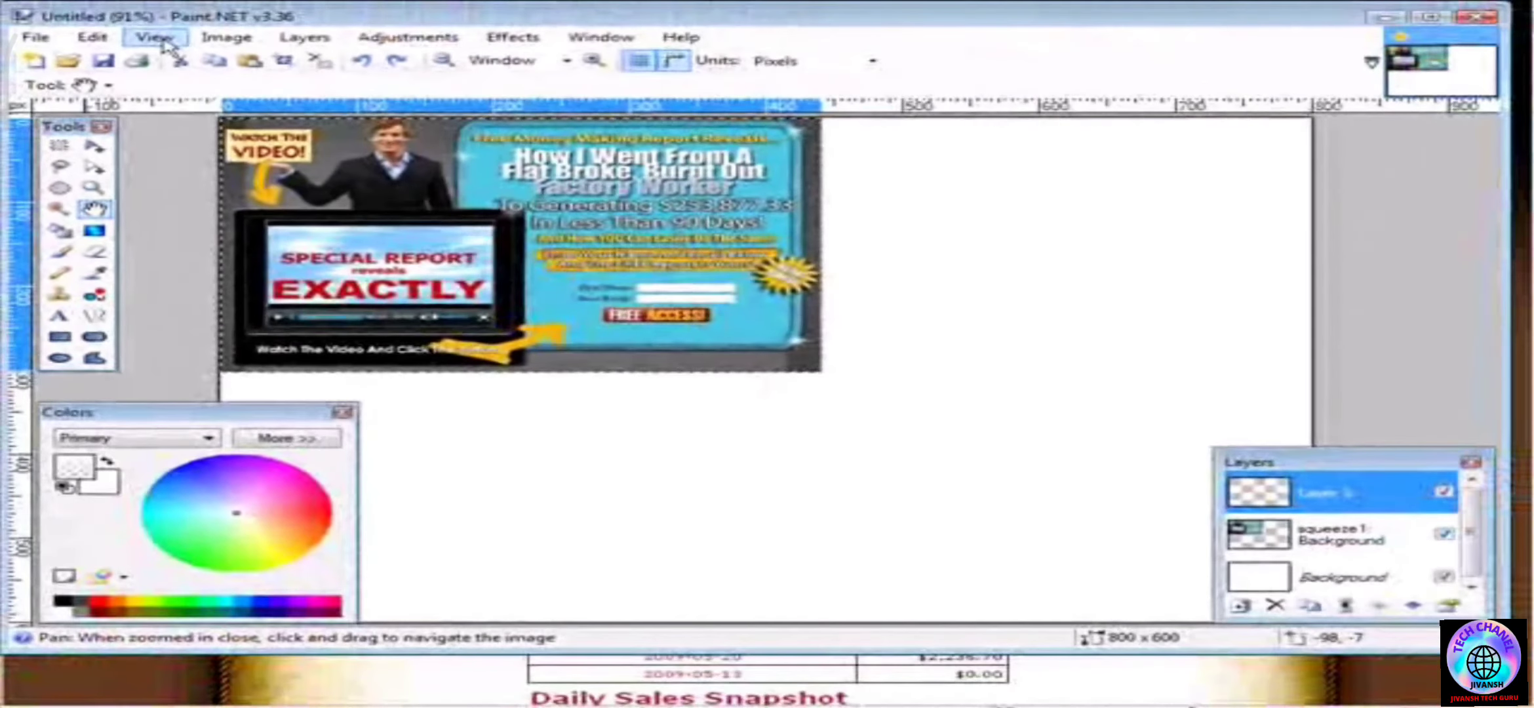
click(227, 38)
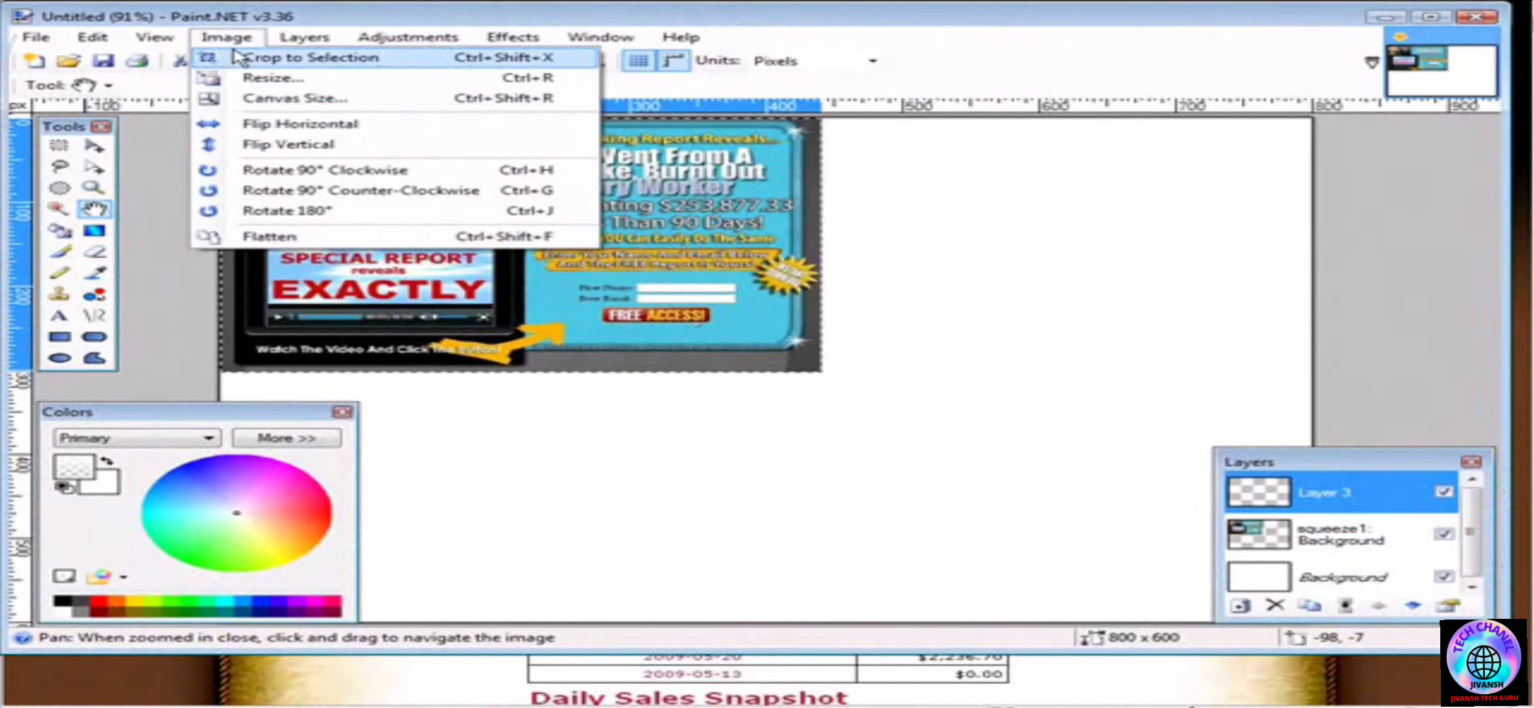
click(237, 57)
key(t)
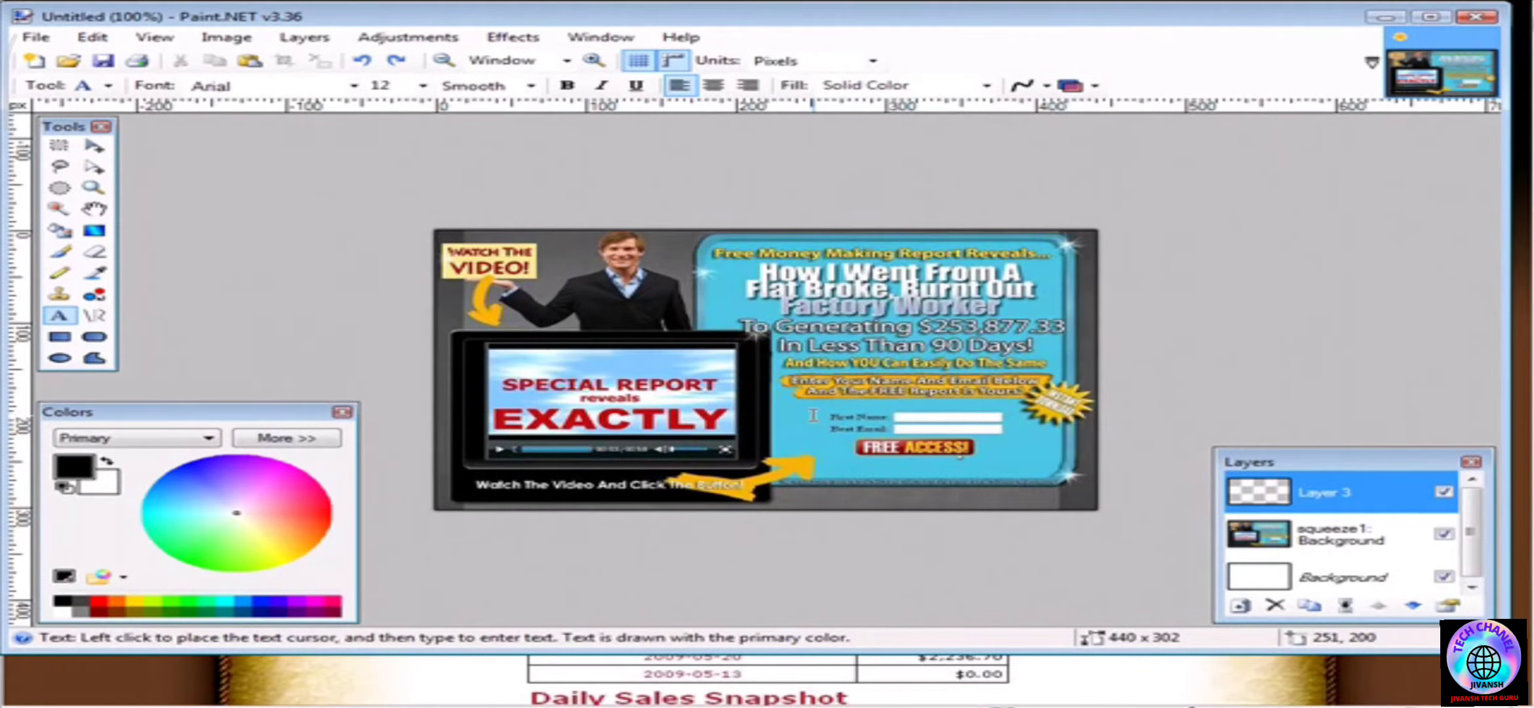
Sample the light blue panel background from the squeeze1 layer and make it the primary colour
click(1356, 539)
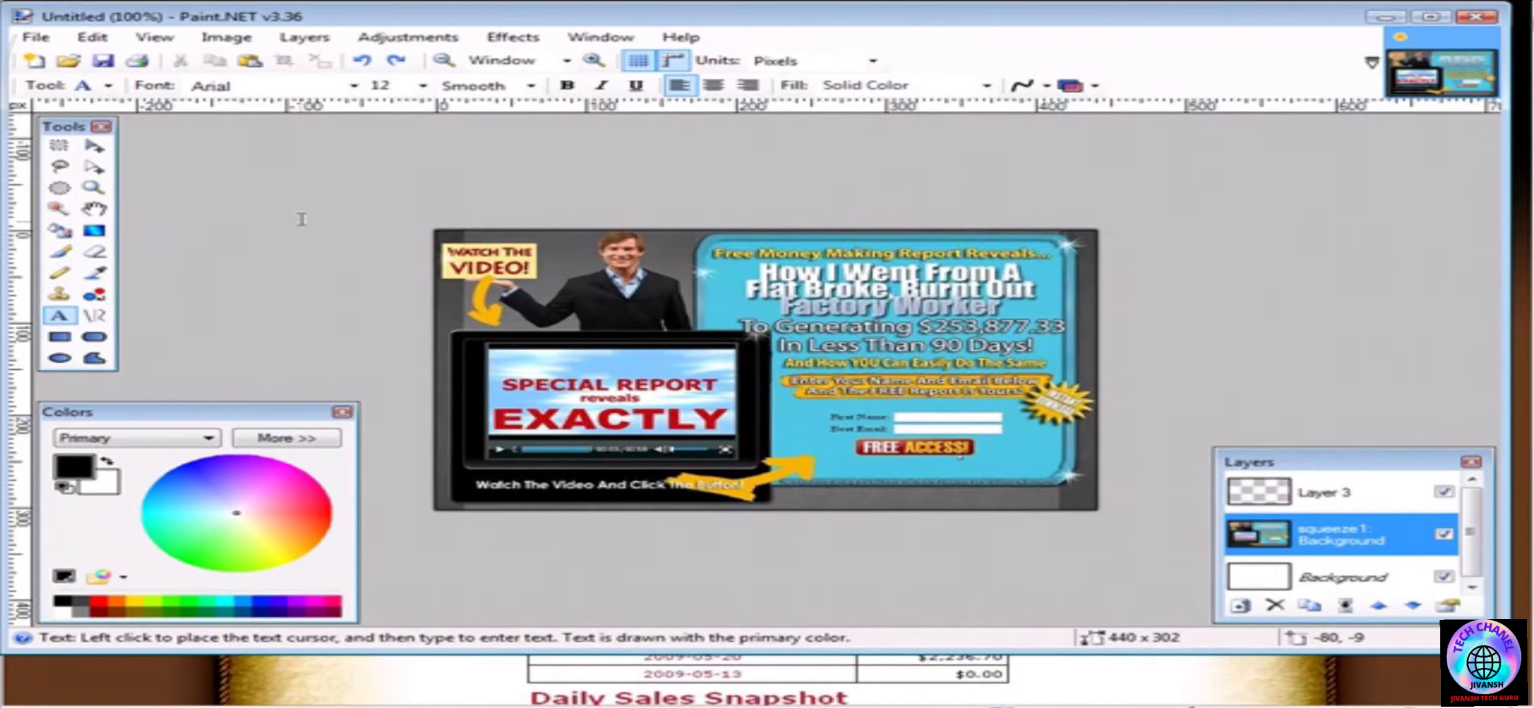
click(95, 274)
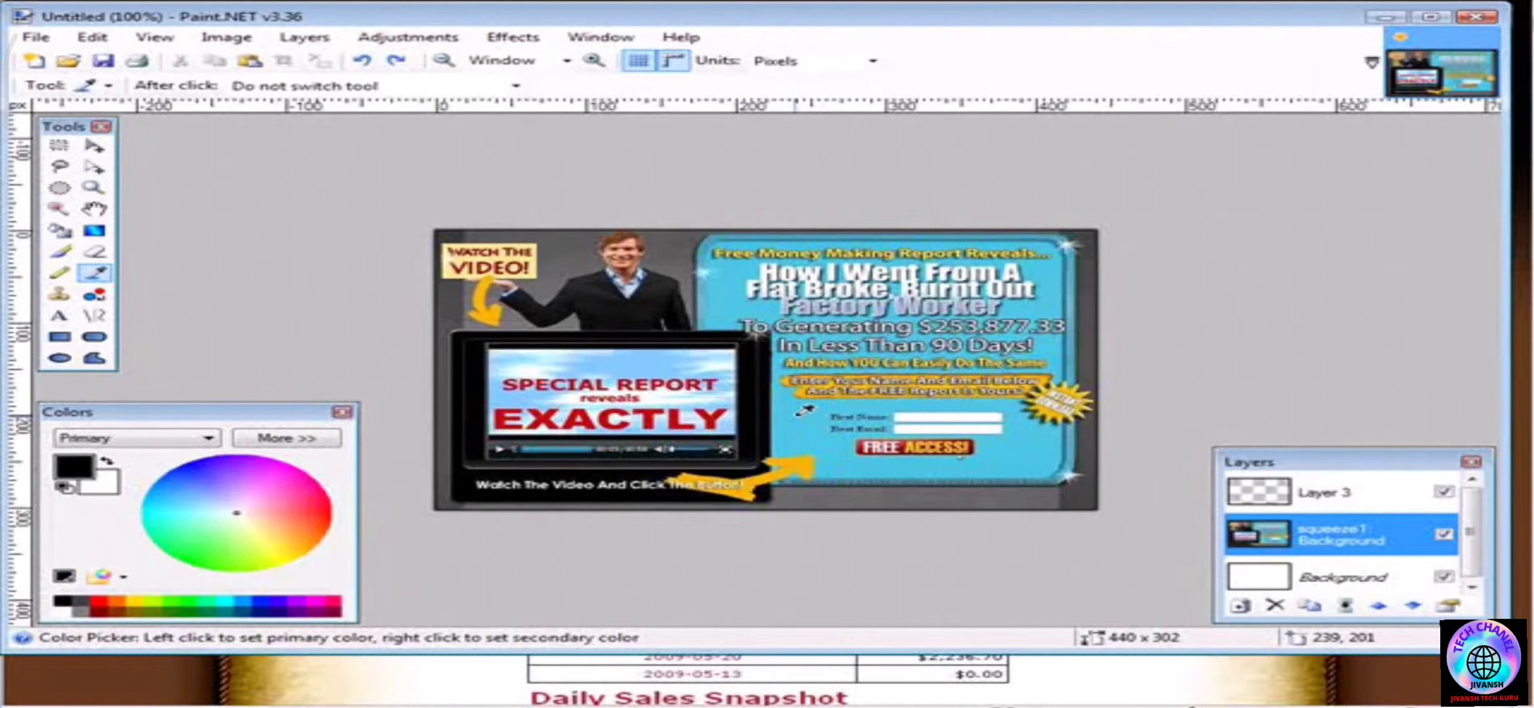
click(805, 413)
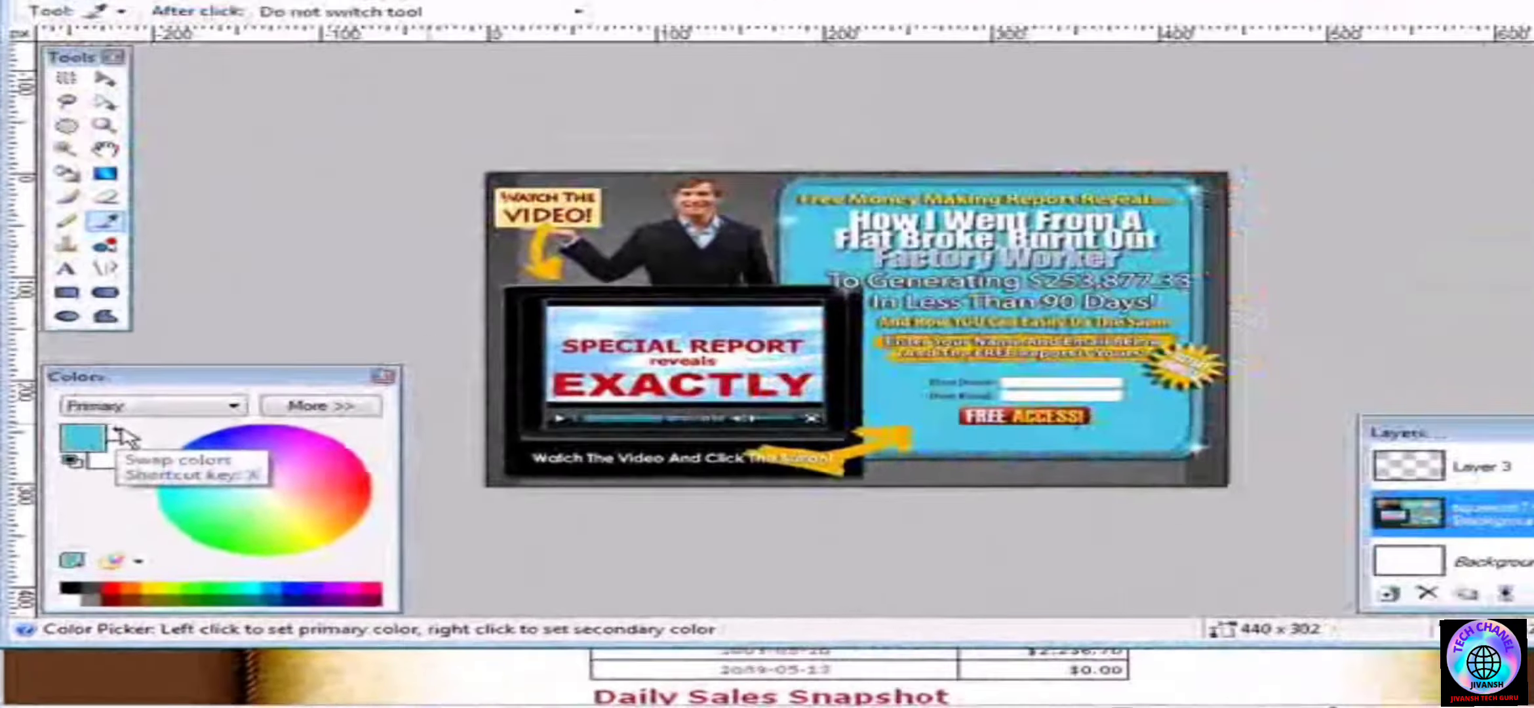
click(223, 189)
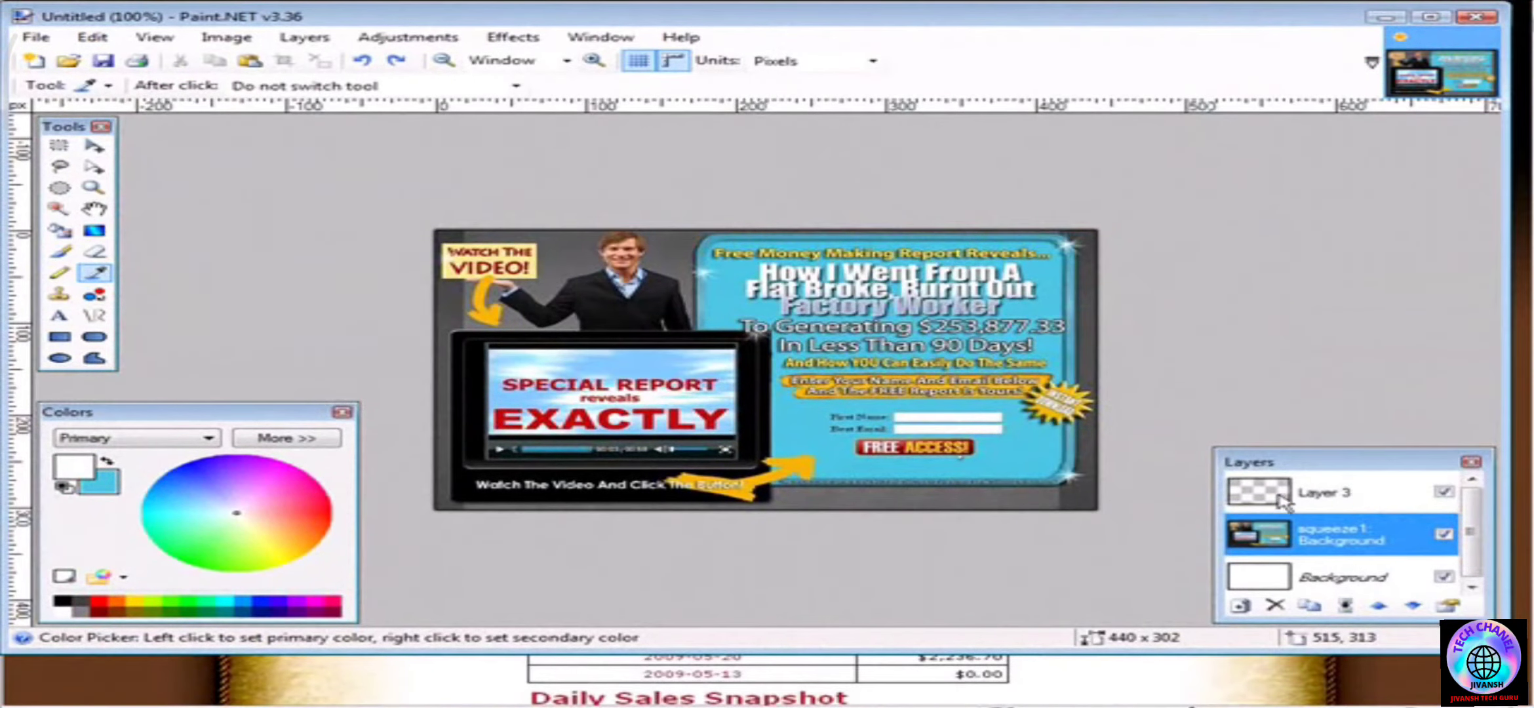
click(1334, 497)
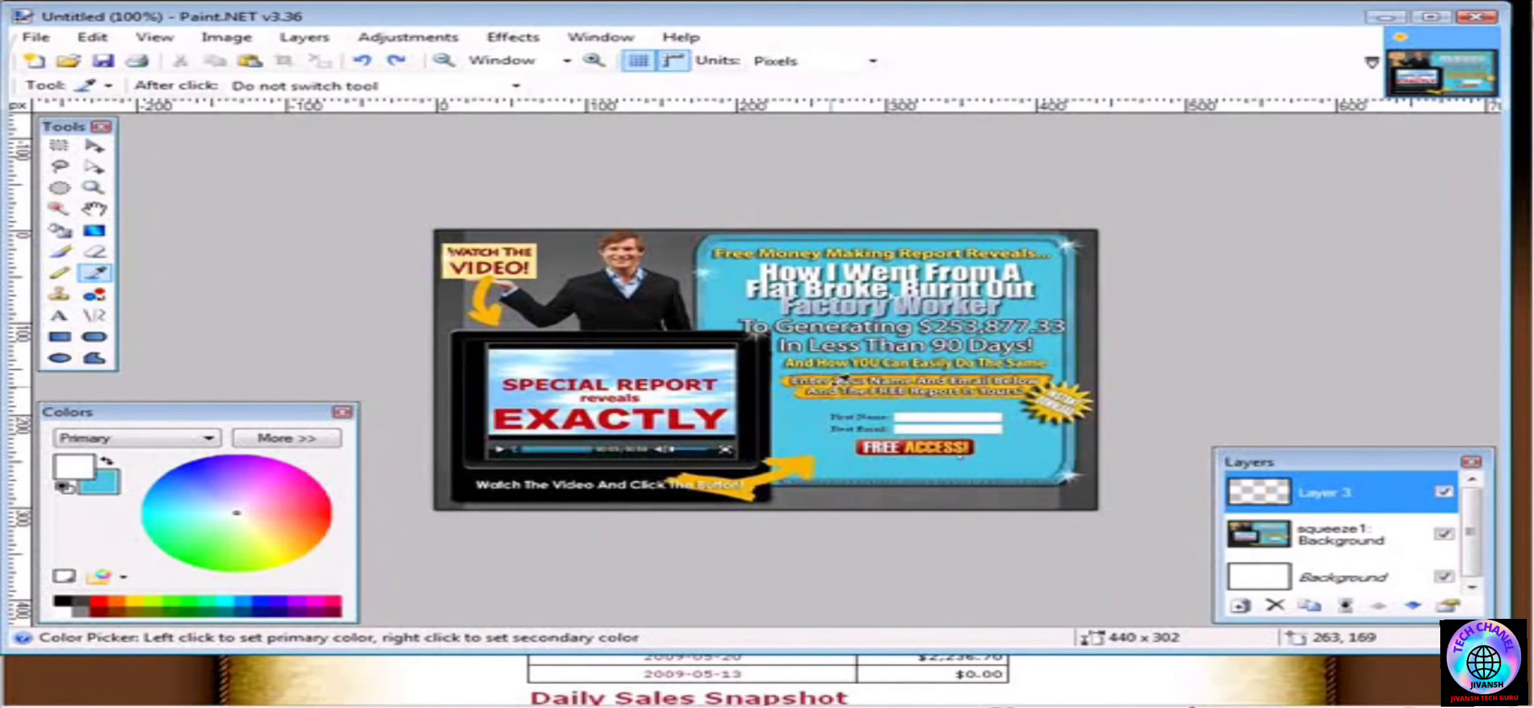
click(810, 419)
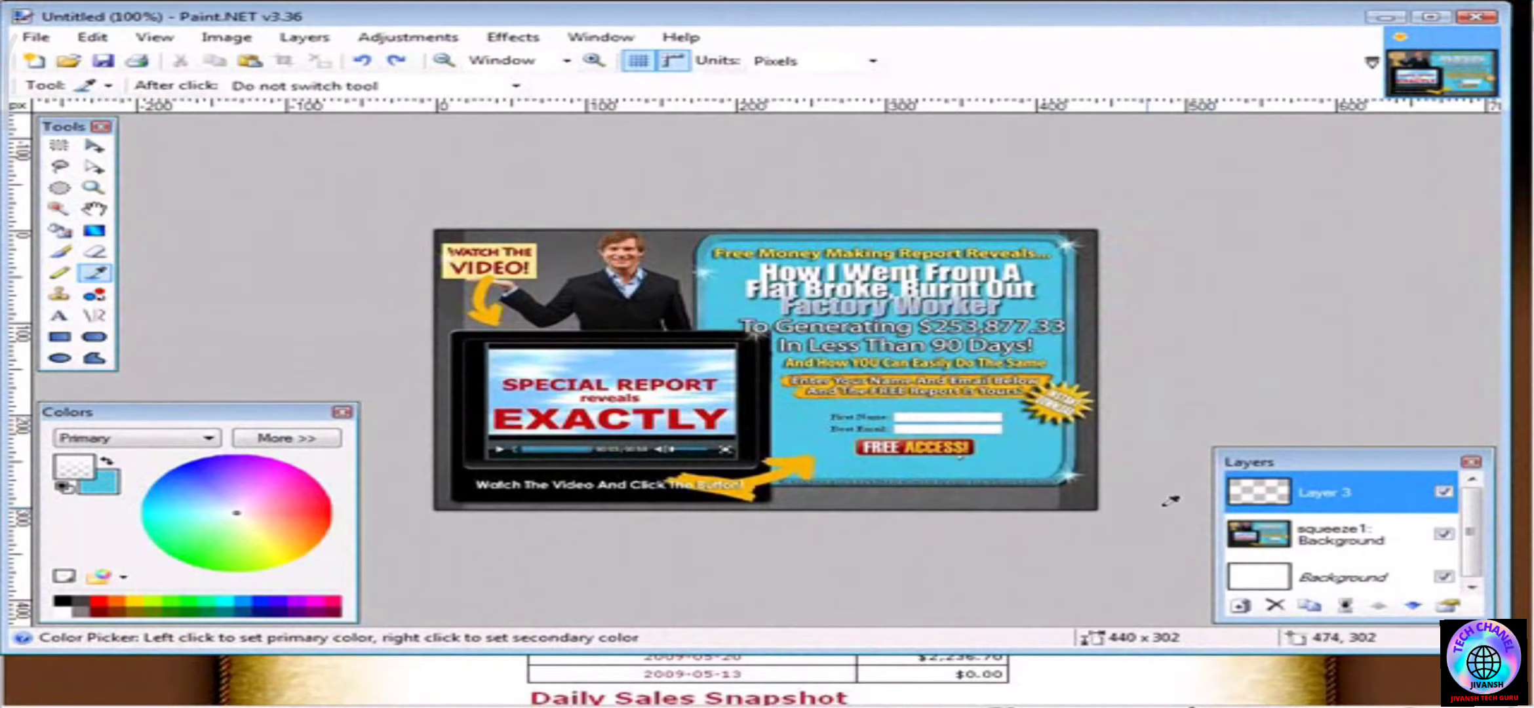
click(1343, 538)
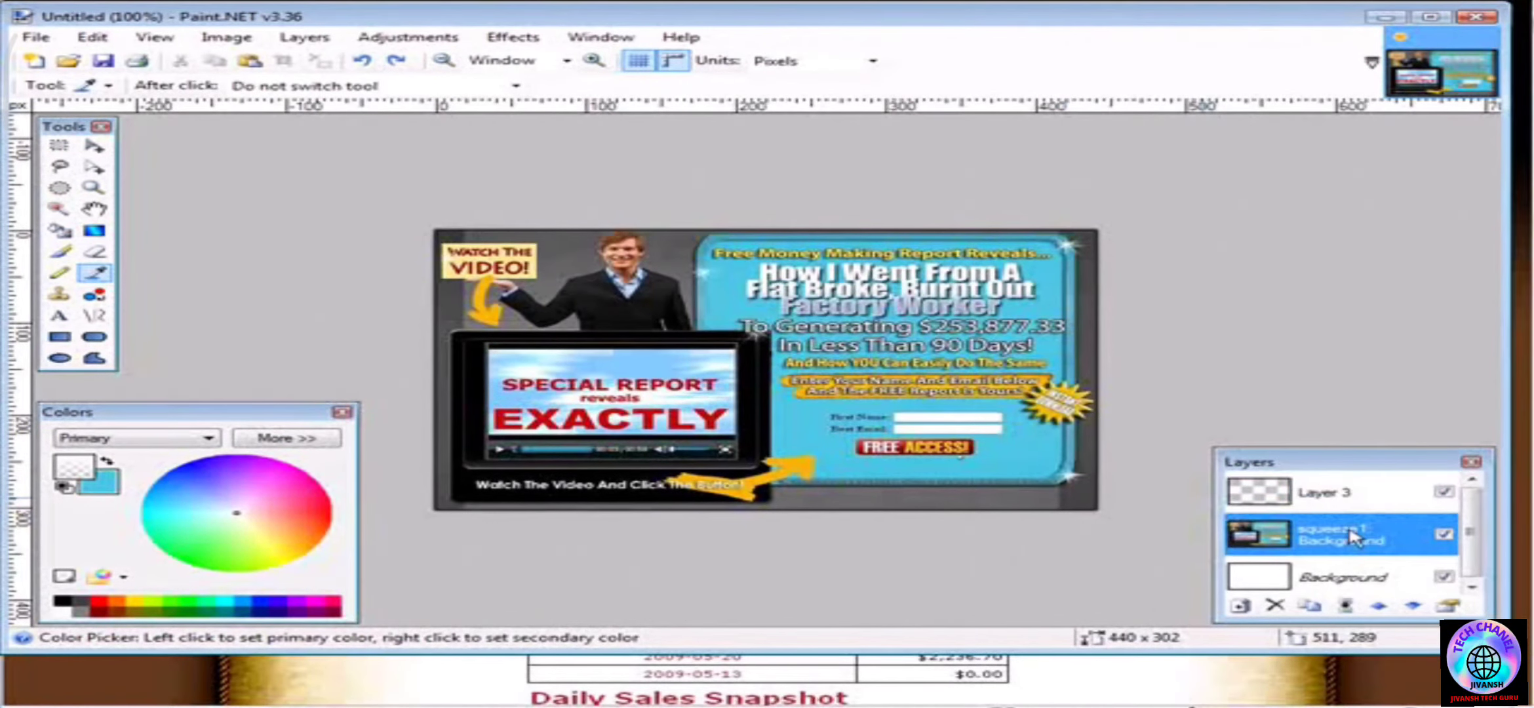
click(107, 462)
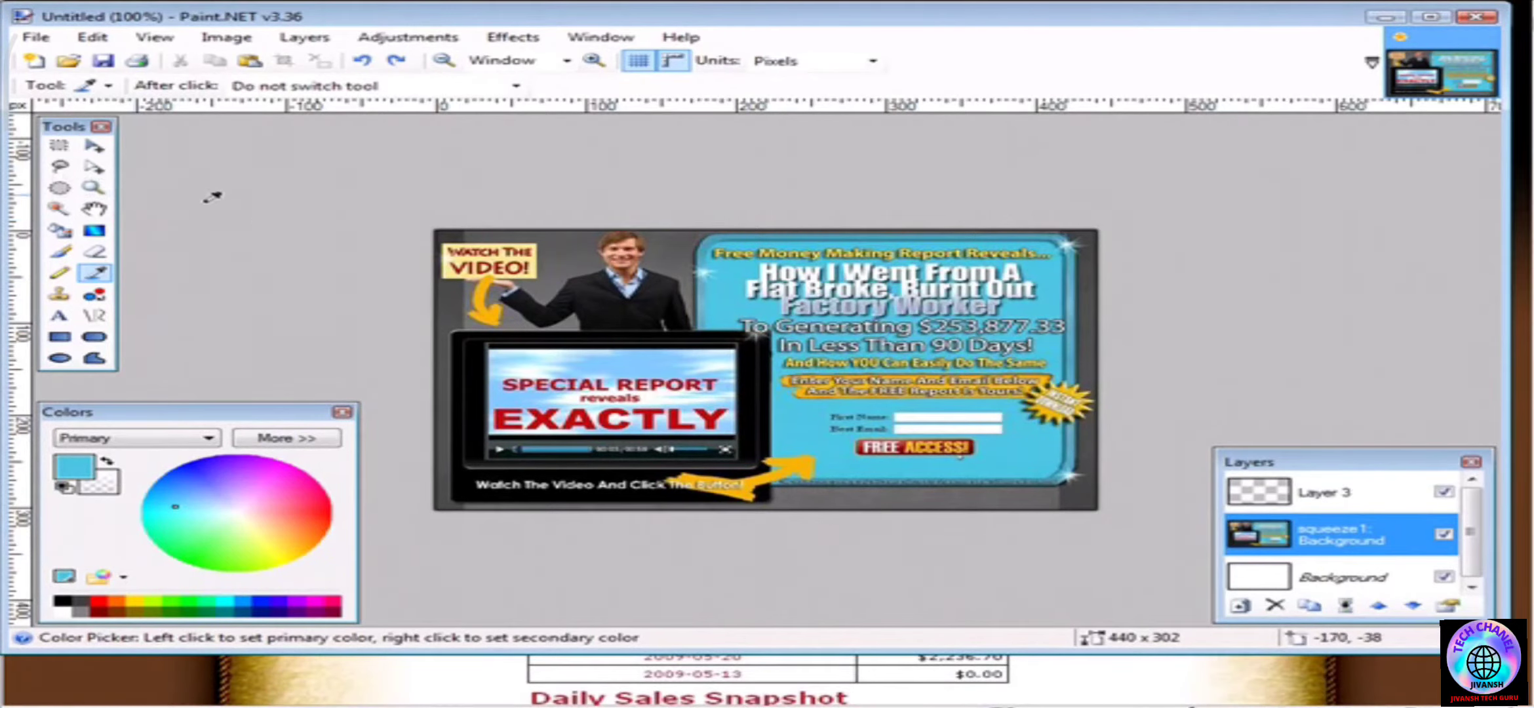
Cover the name and email form and its button with a blue-filled rectangle about 147 × 62 pixels on Layer 3, then clear the selection
click(59, 145)
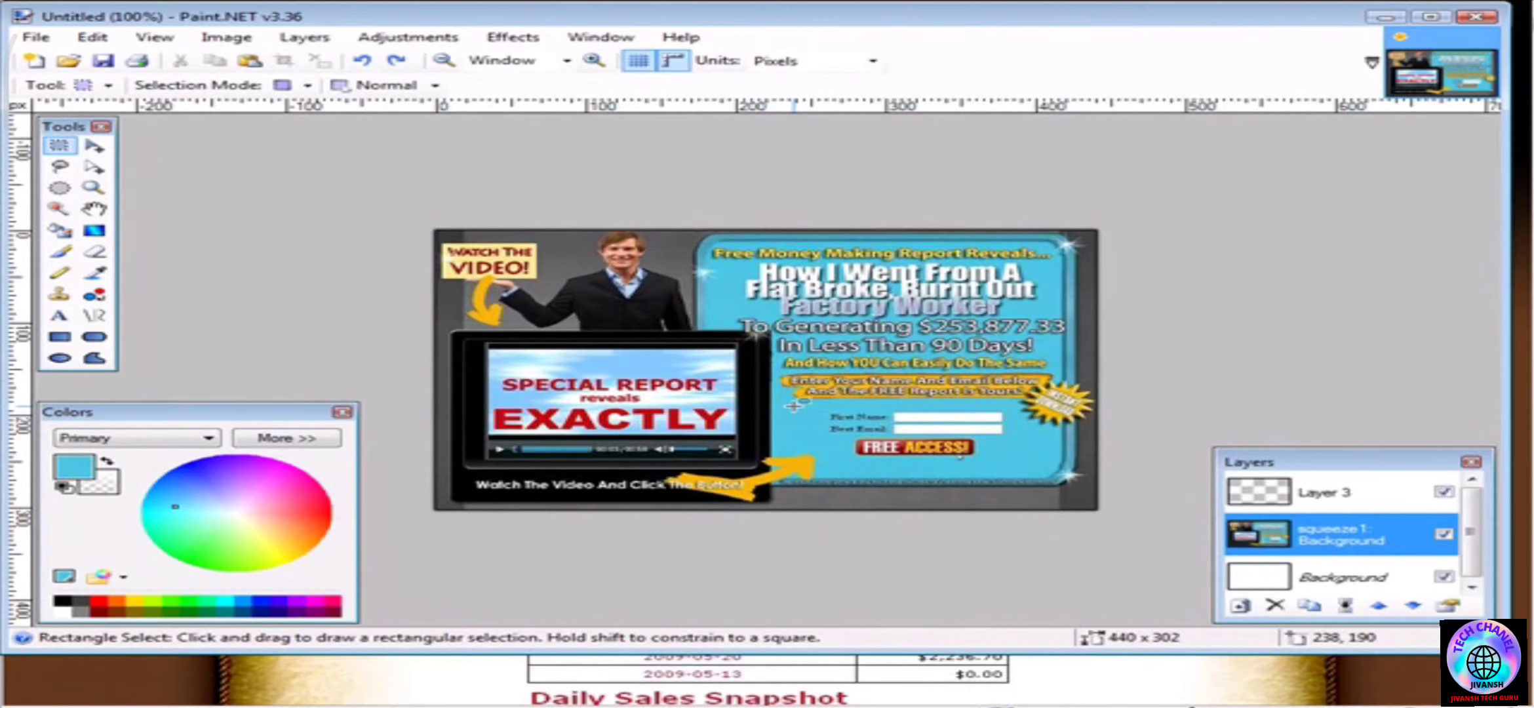
drag(793, 403, 1012, 461)
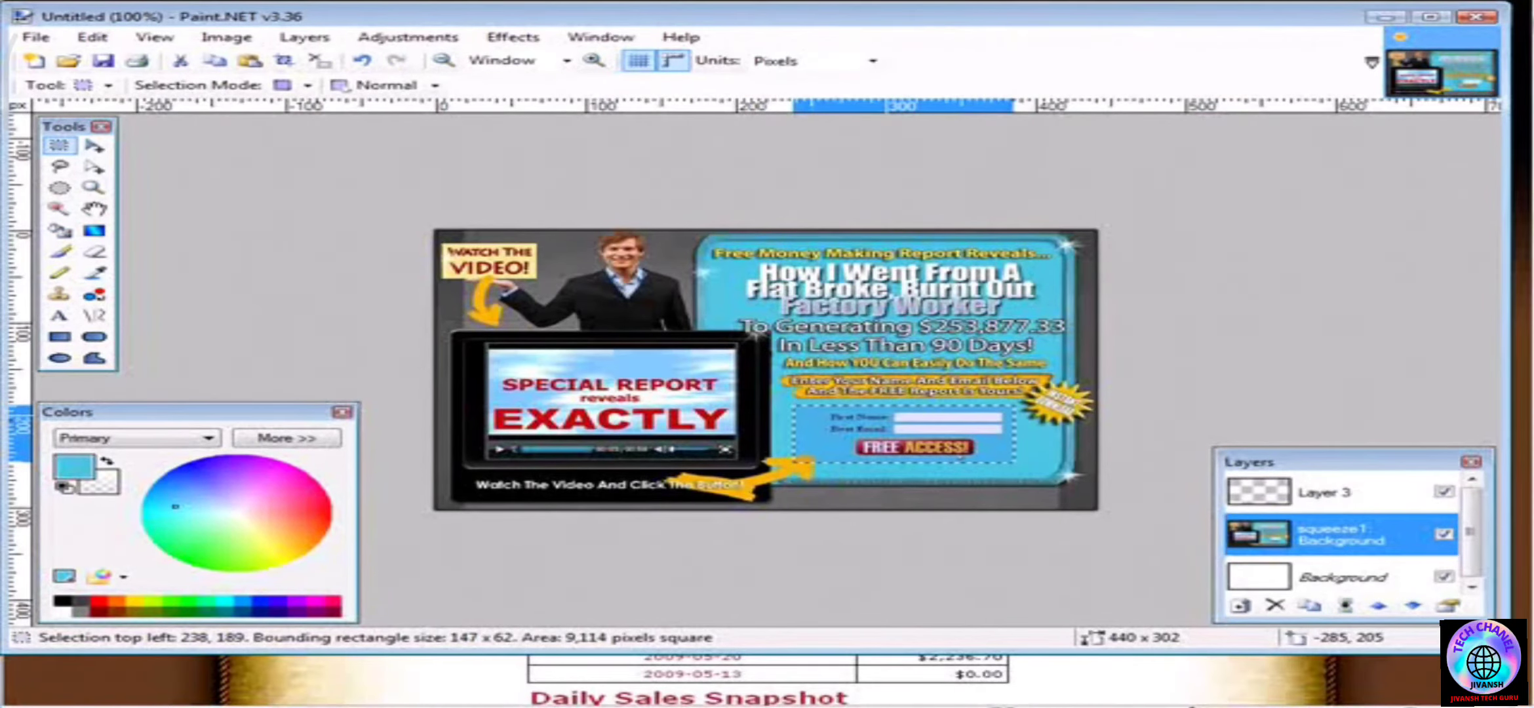
click(61, 231)
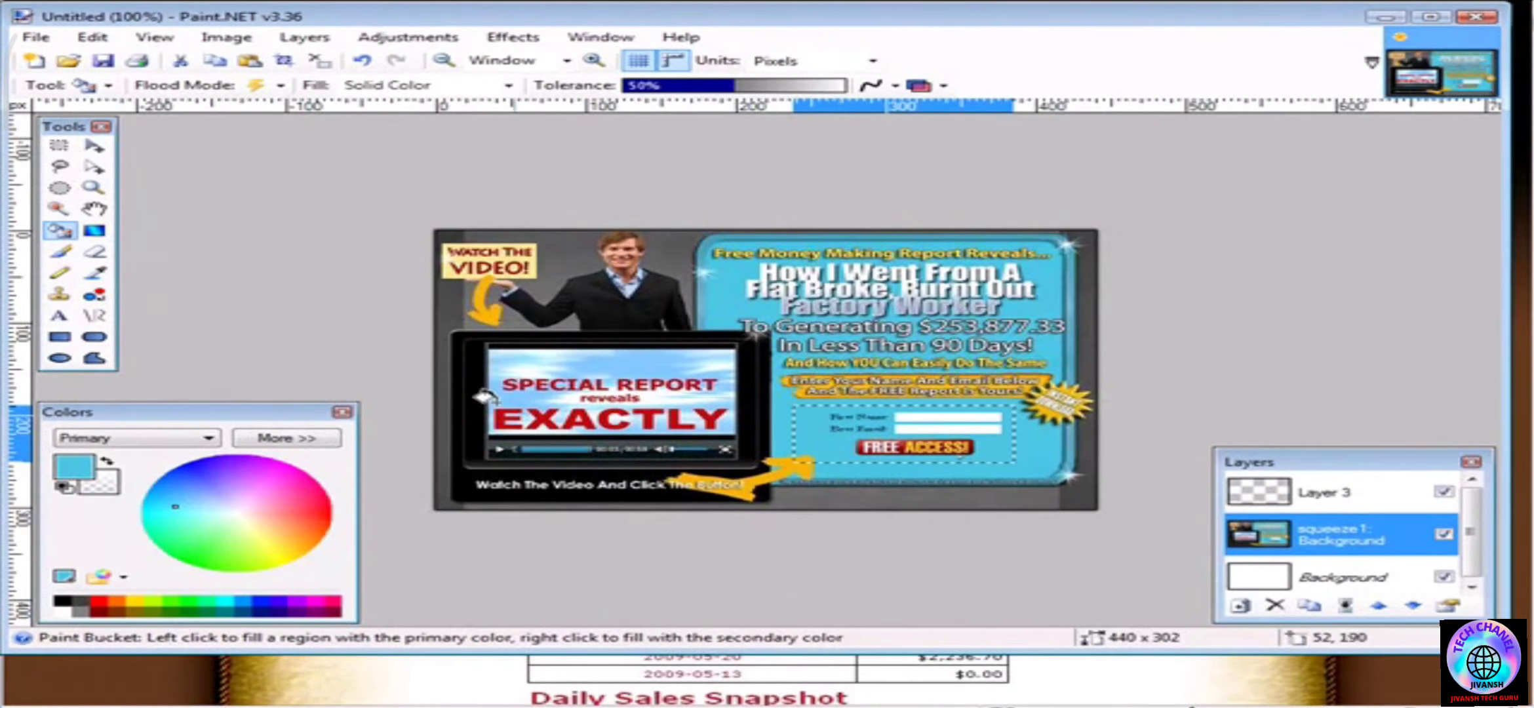
click(1352, 496)
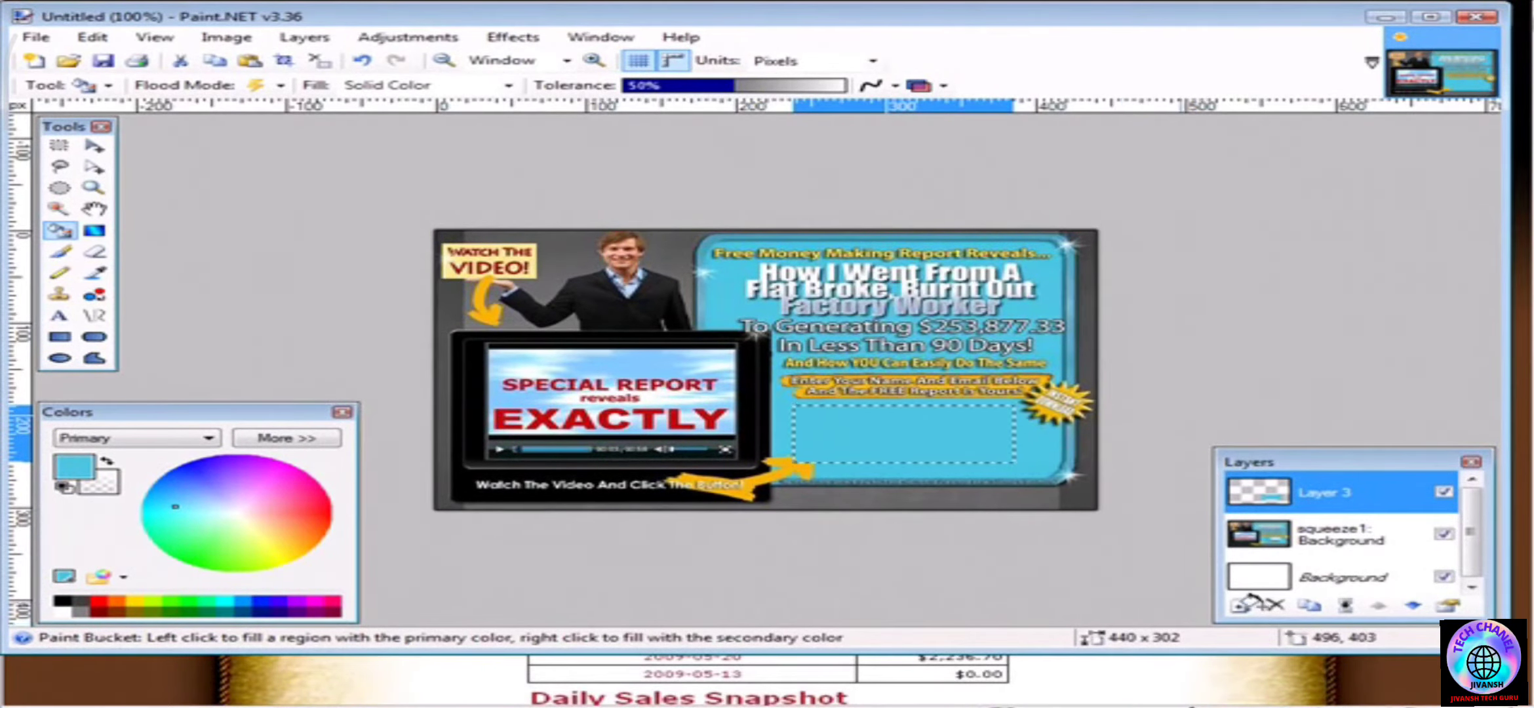
click(88, 44)
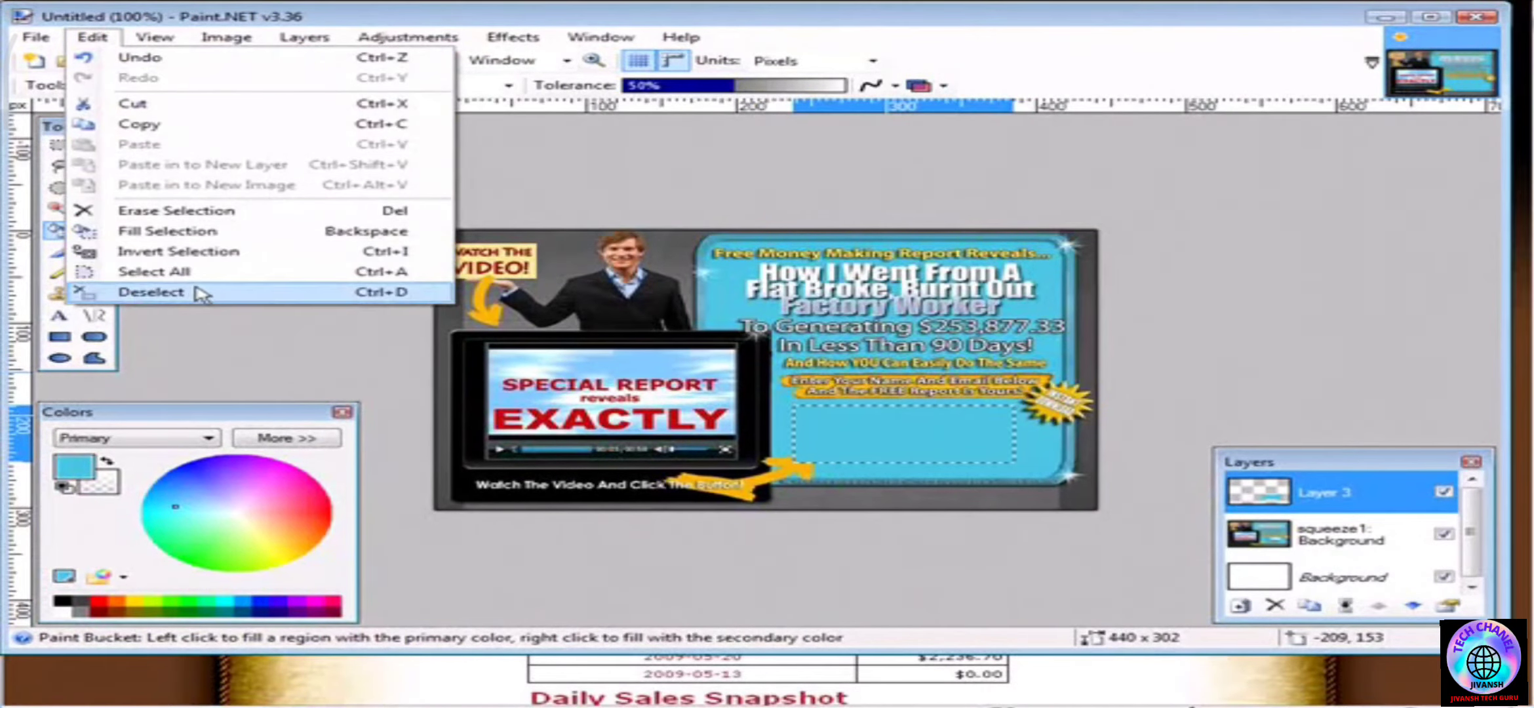
click(200, 293)
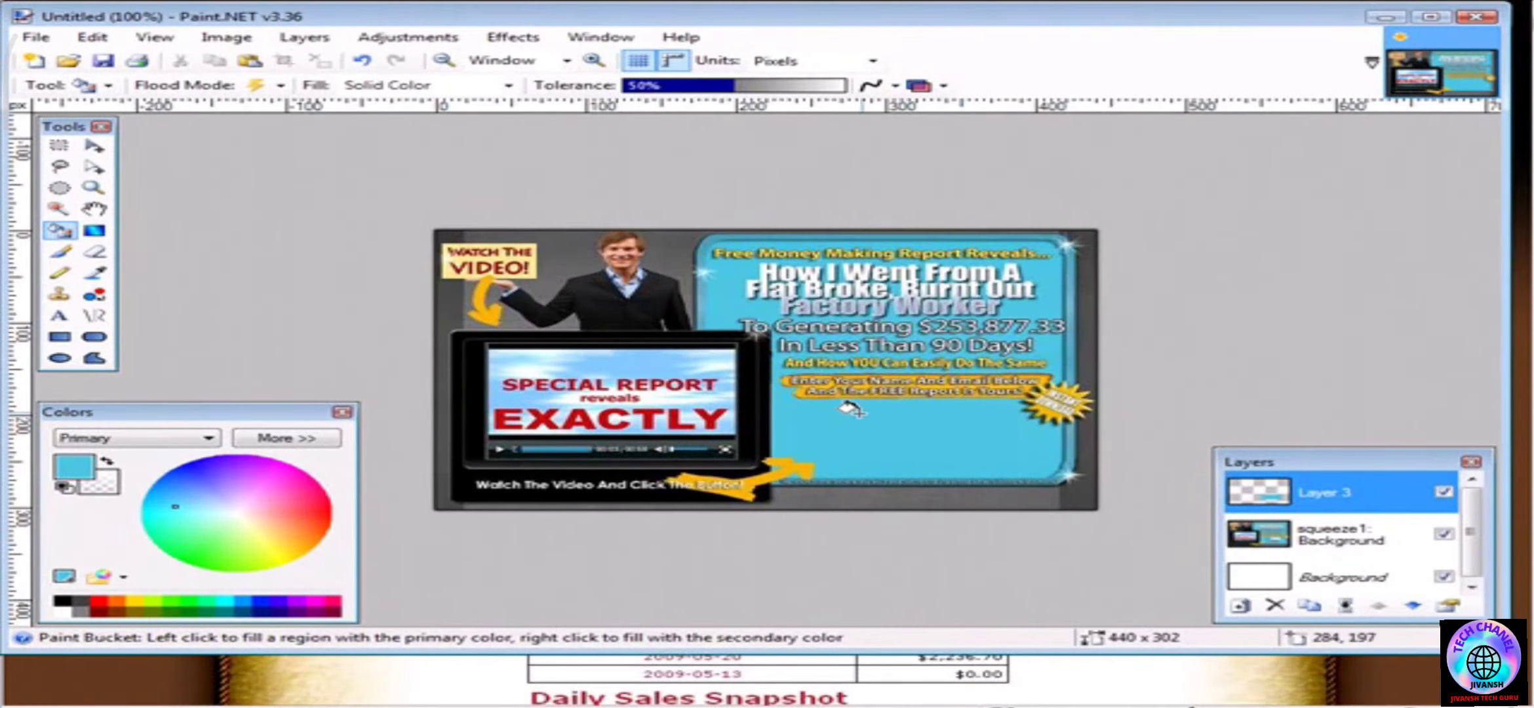
Set the primary colour to black for text and add a new layer above Layer 3
click(59, 315)
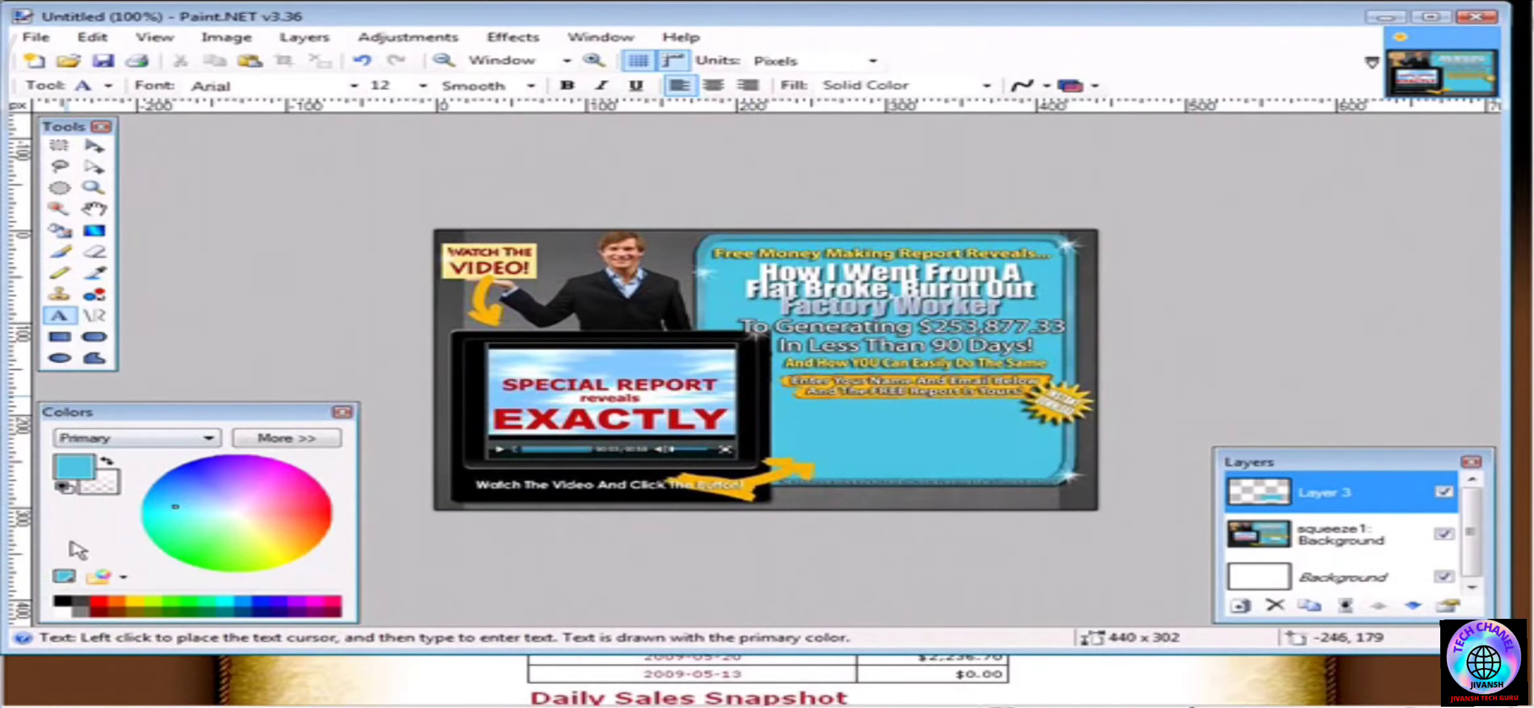
click(63, 603)
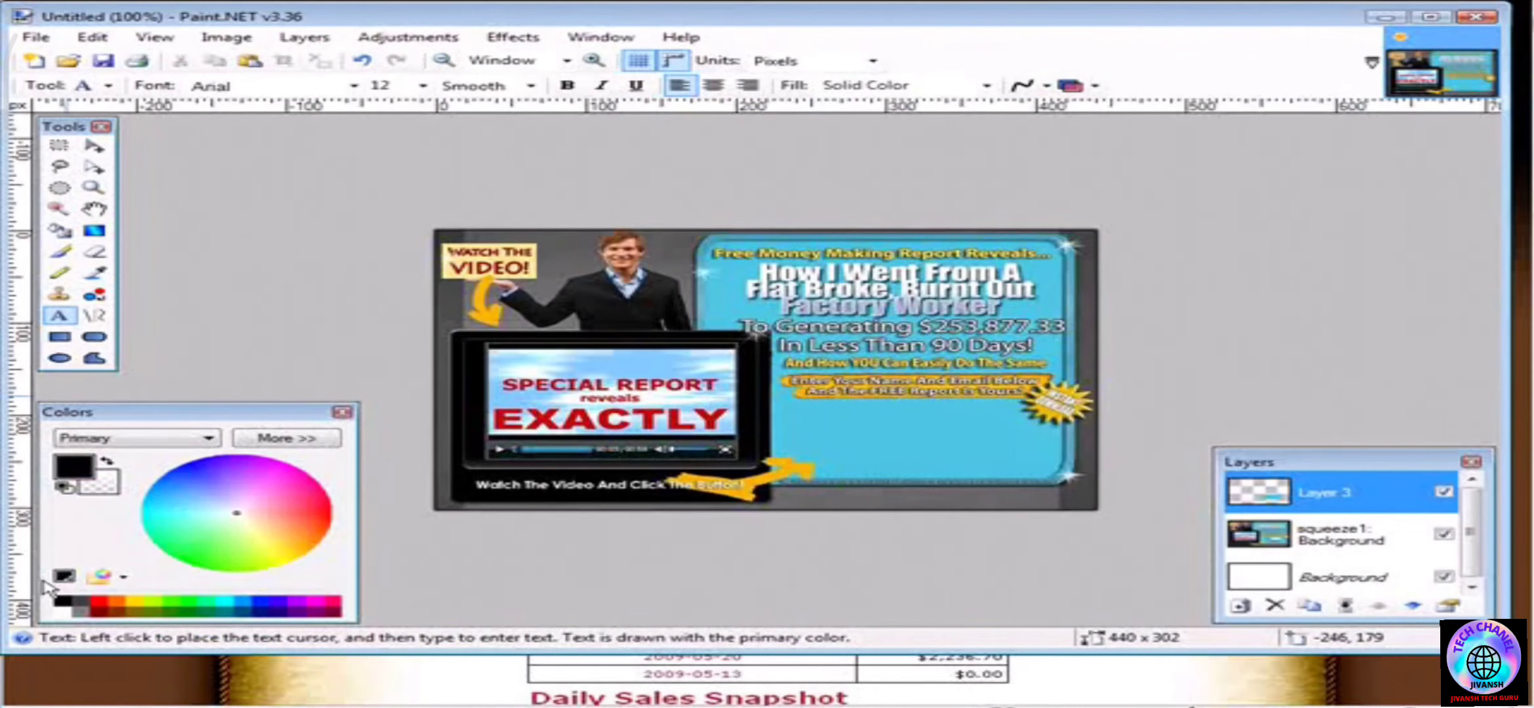
click(265, 439)
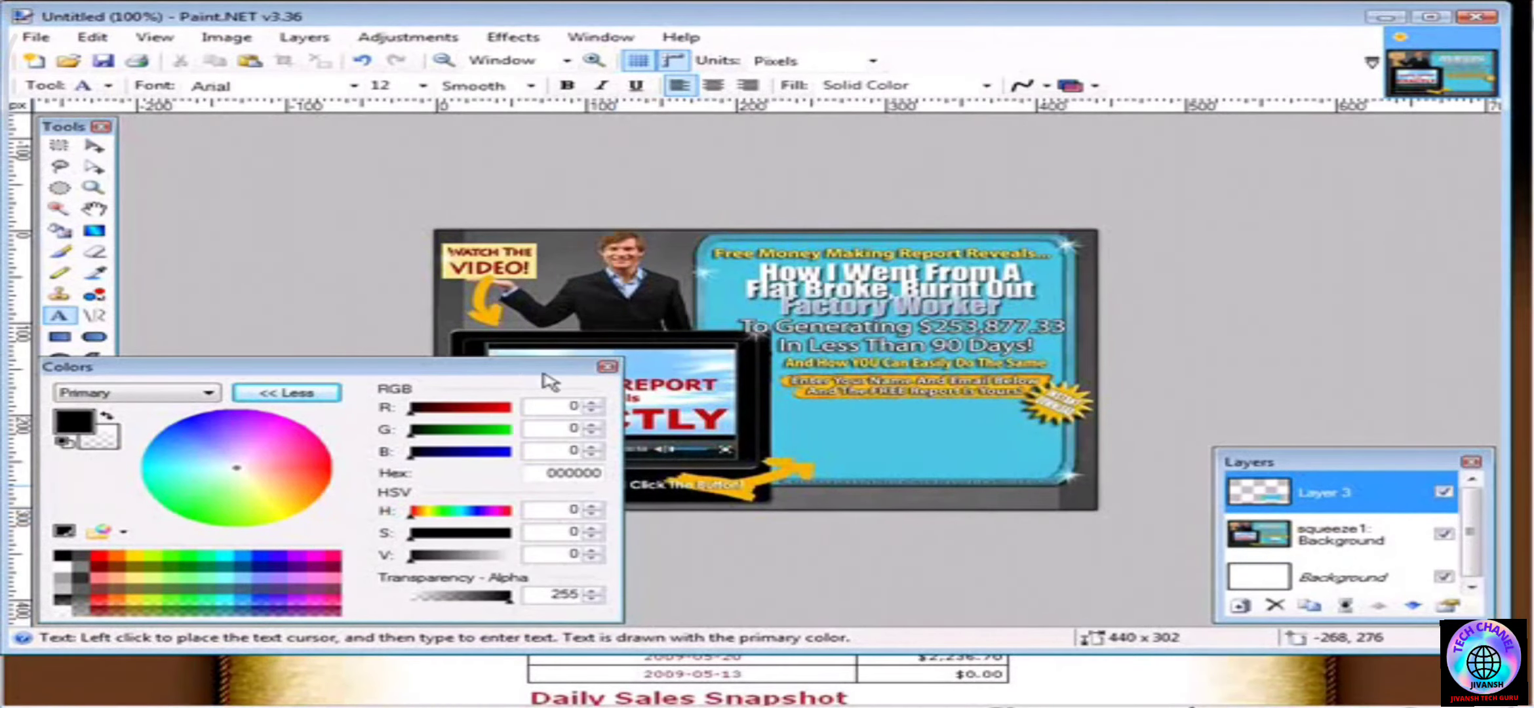
click(313, 390)
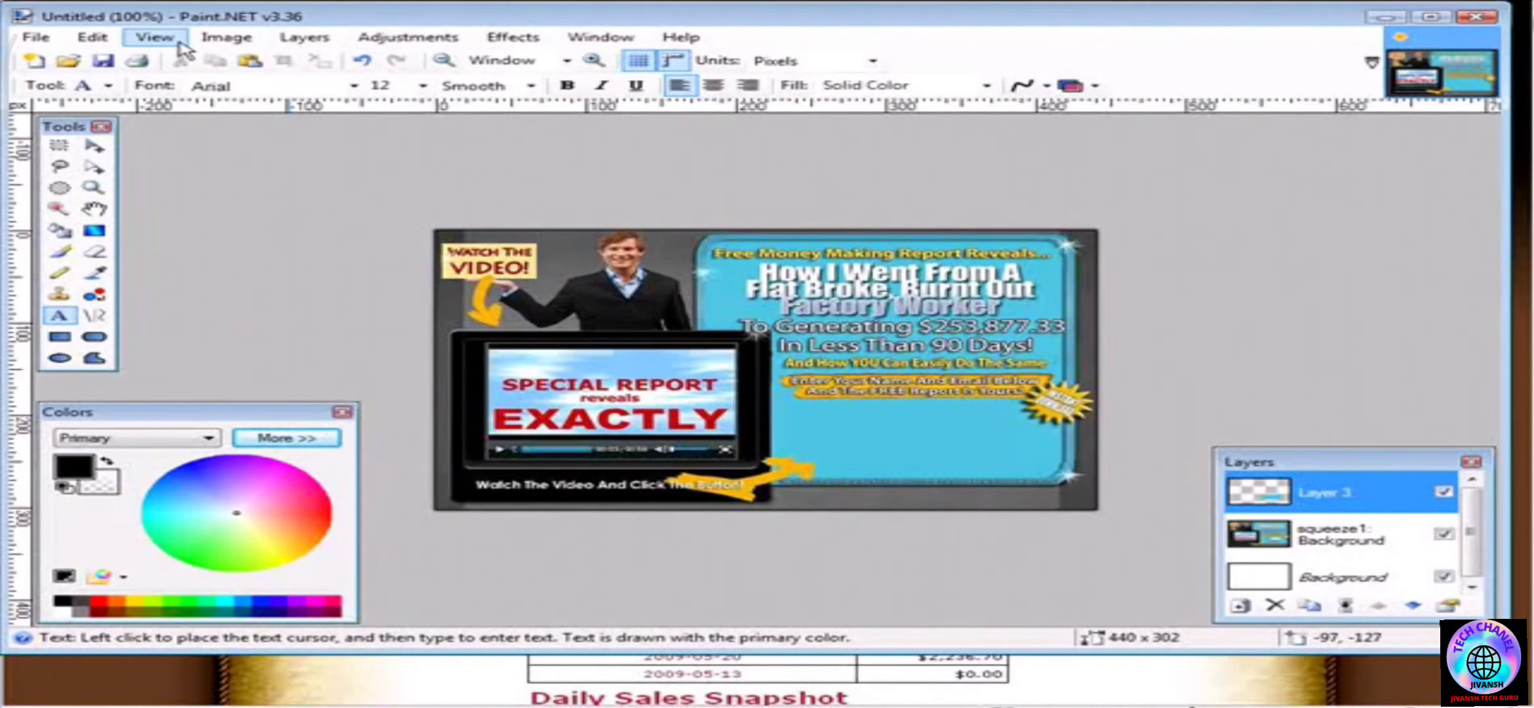
click(288, 40)
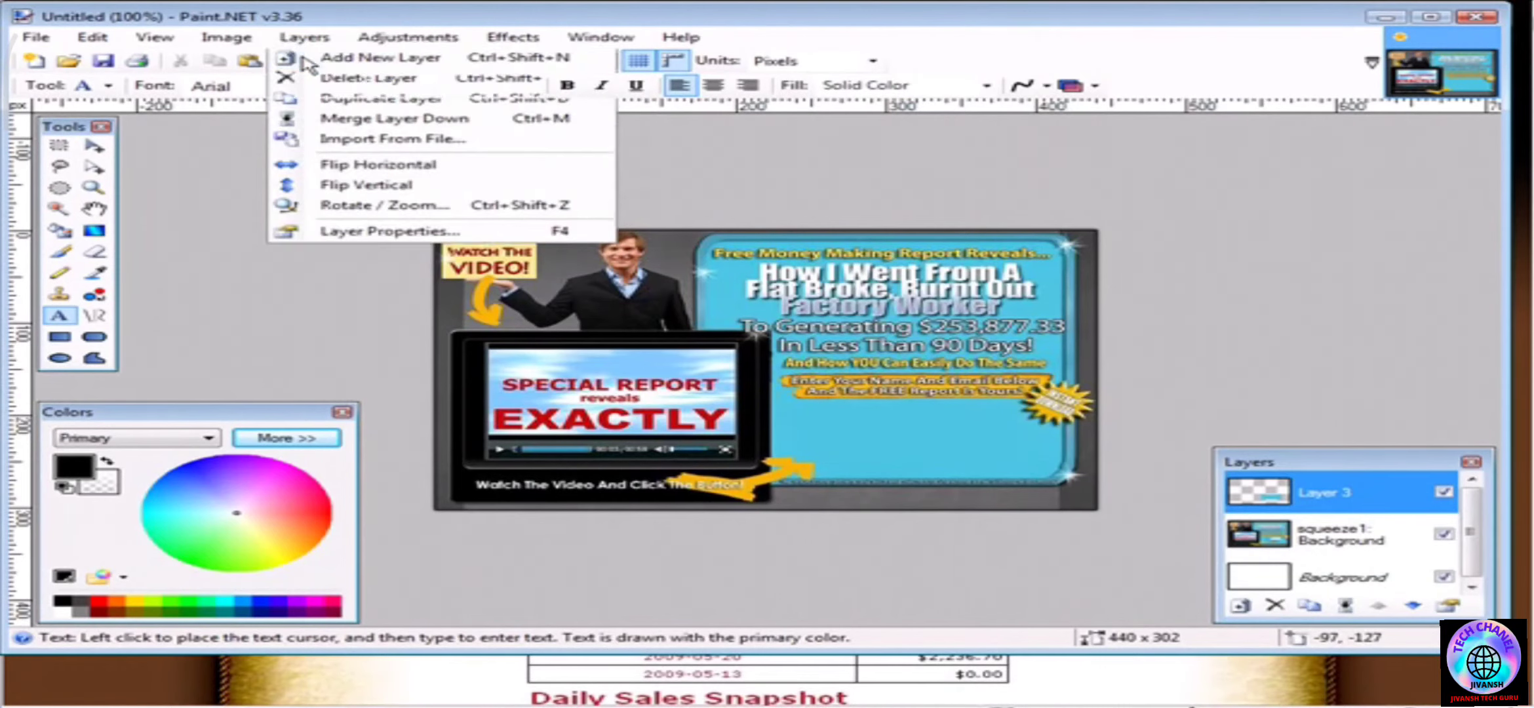
click(309, 52)
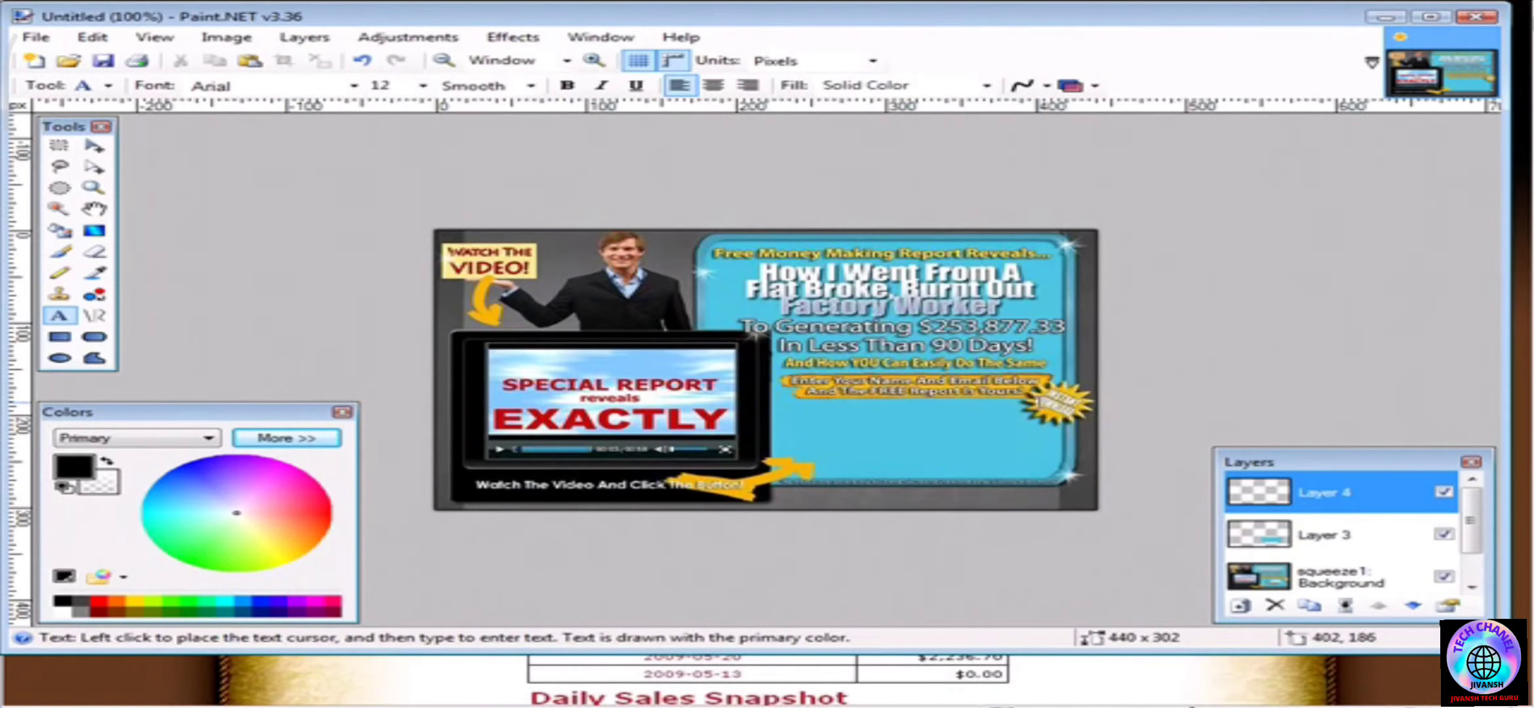
Add the text "Click The Link To The Right To Get the Free Report" over three lines in the blank blue area, adjusting its position
click(801, 422)
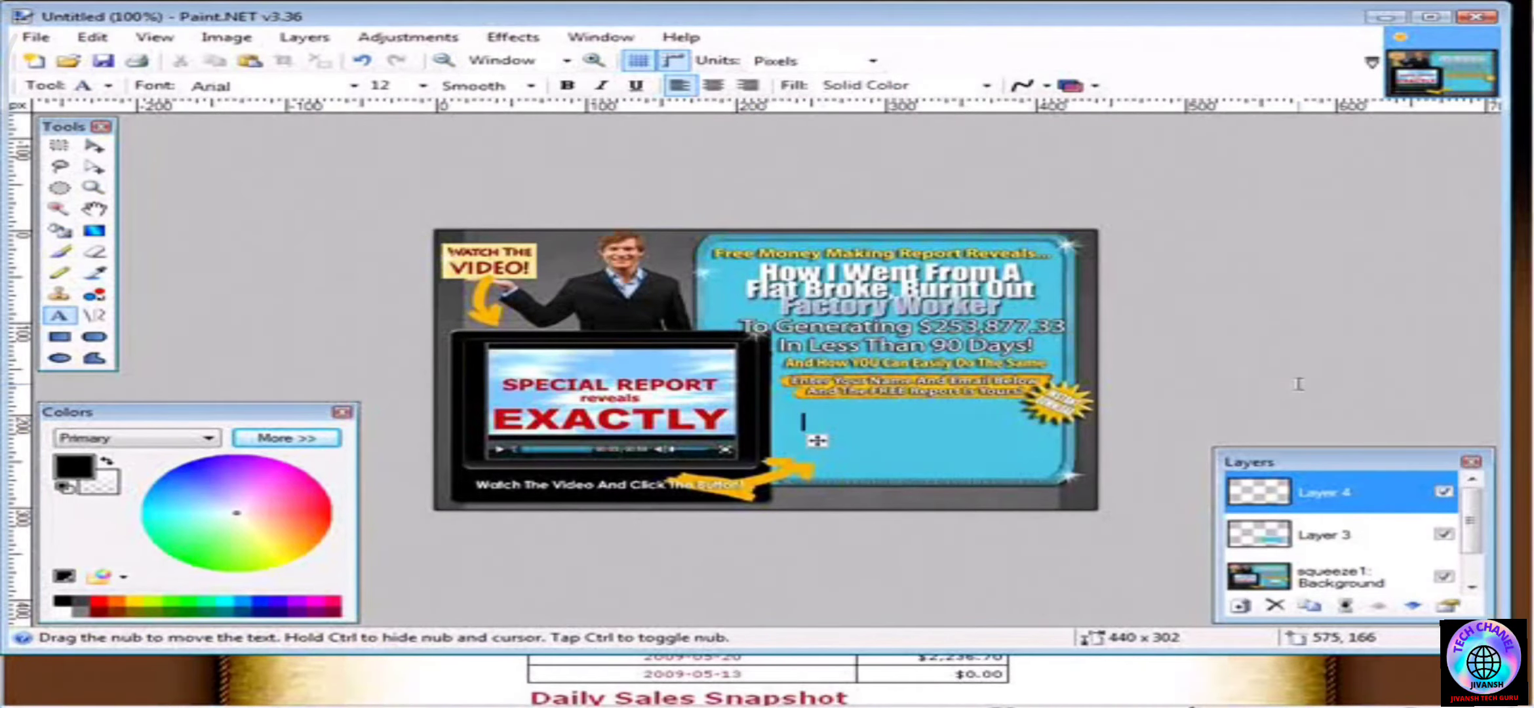
text(Click The Link To The Right To Get the Free Report)
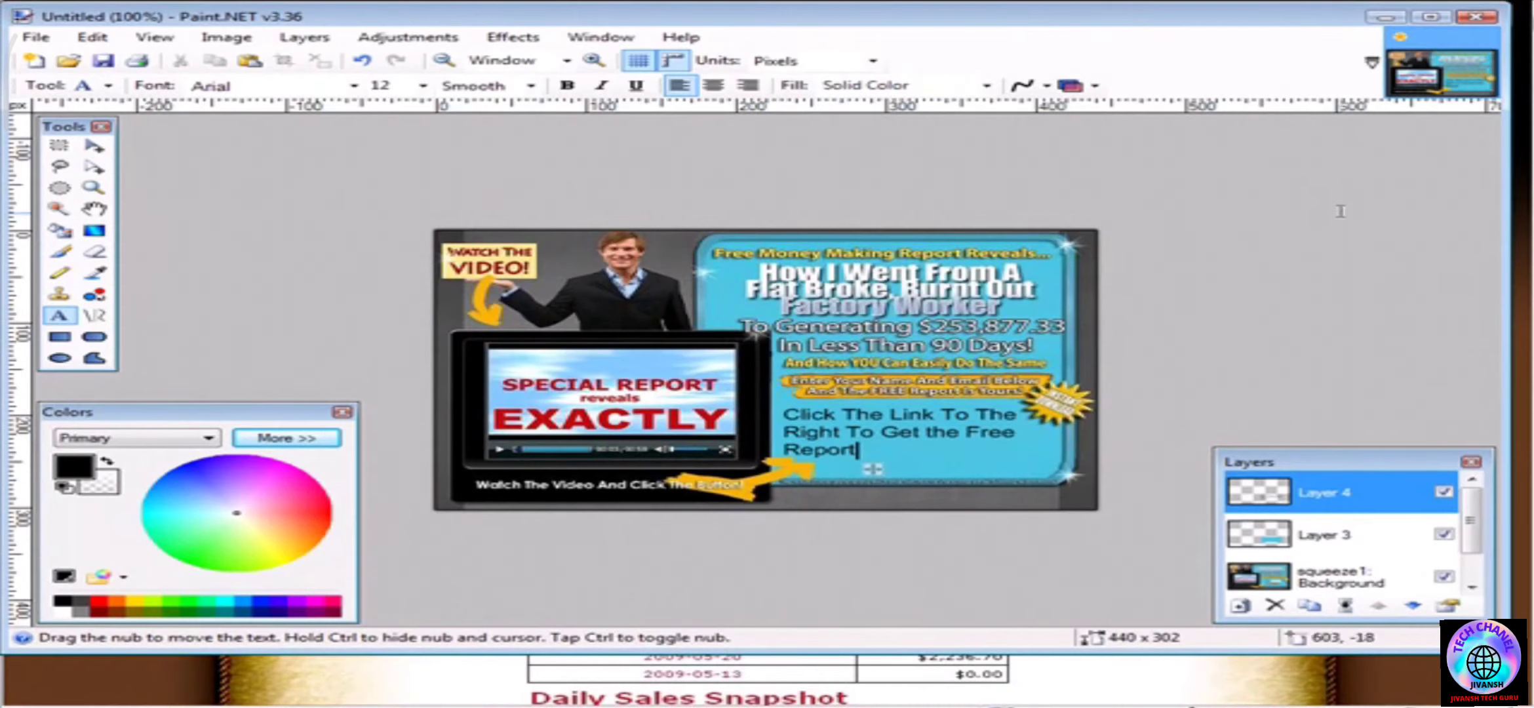
drag(872, 473, 876, 471)
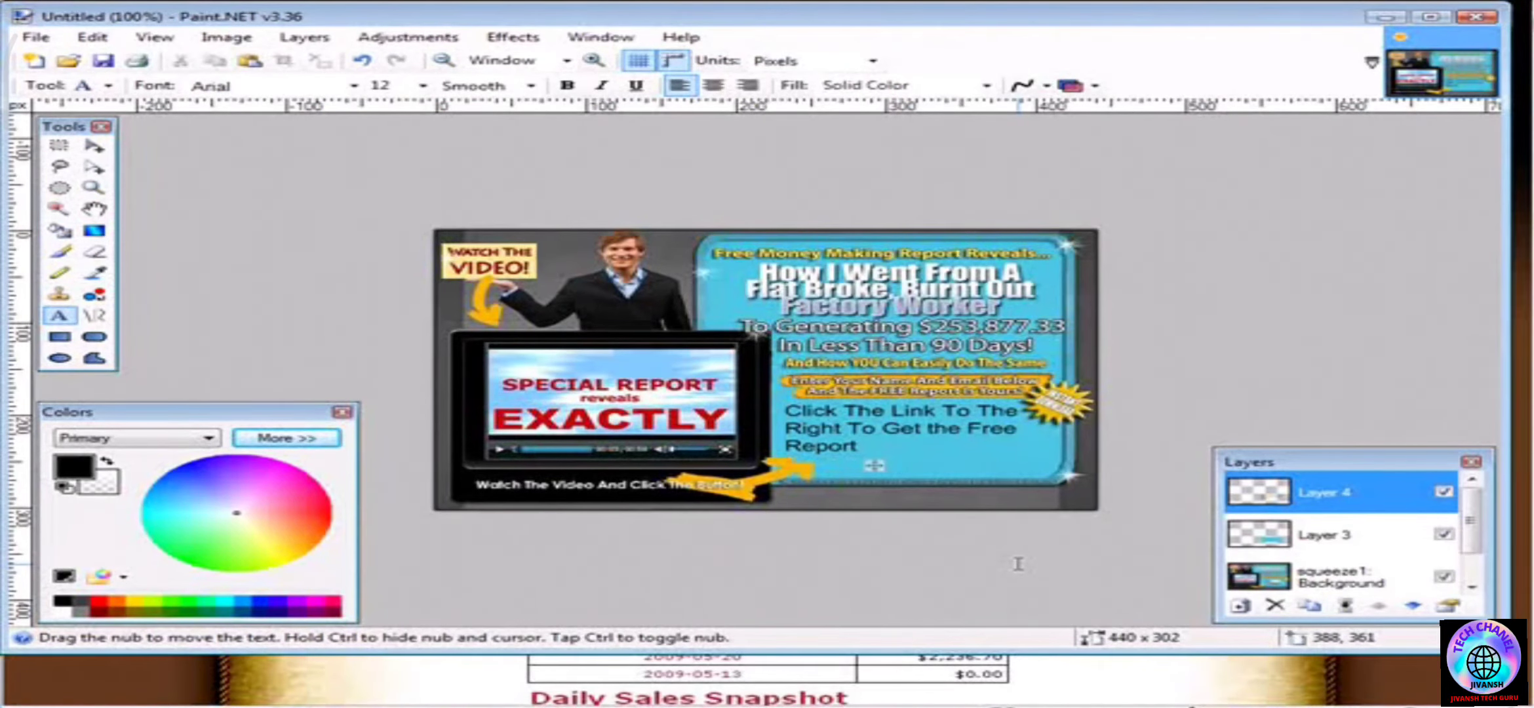
Save the image as a JPEG named squeeze2 in the cbpirate folder at quality 95, flattening the layers
click(115, 66)
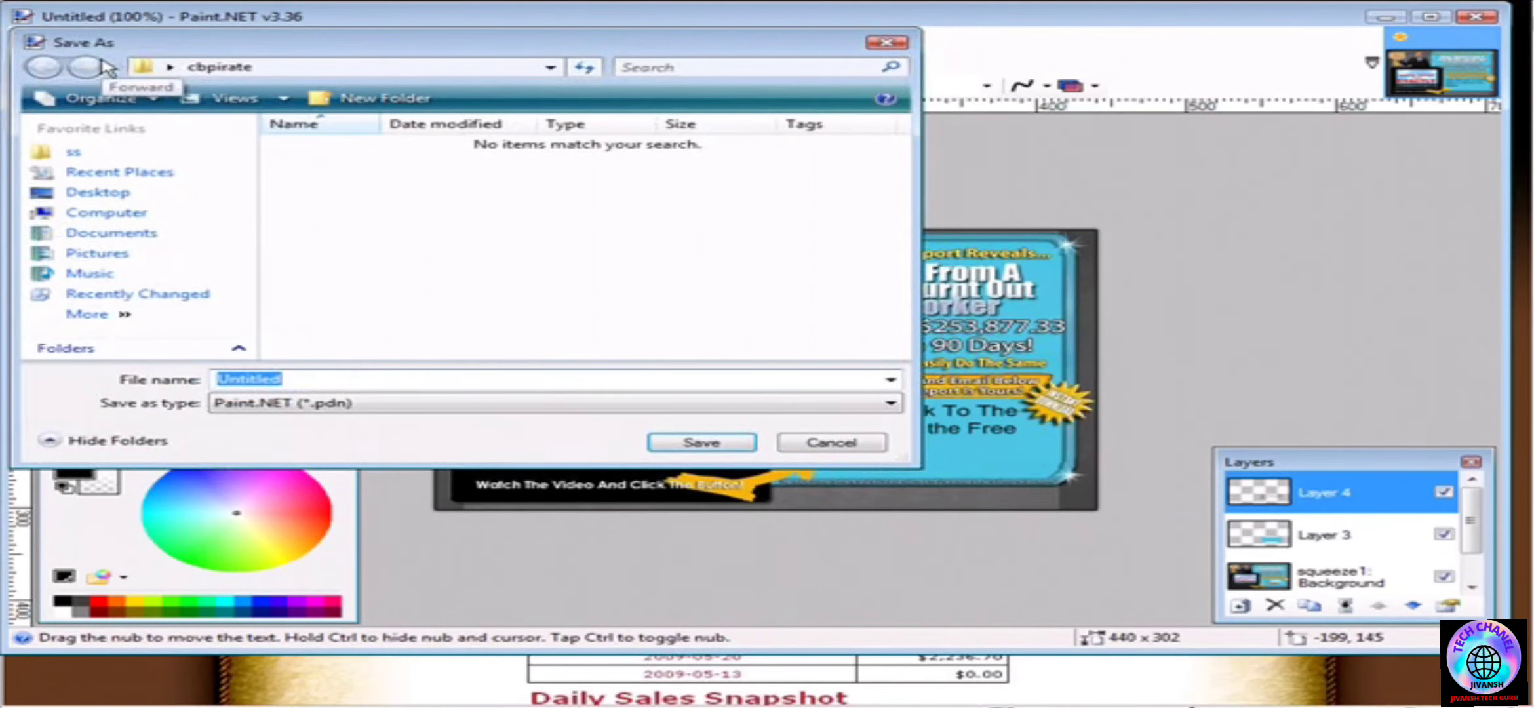
click(335, 410)
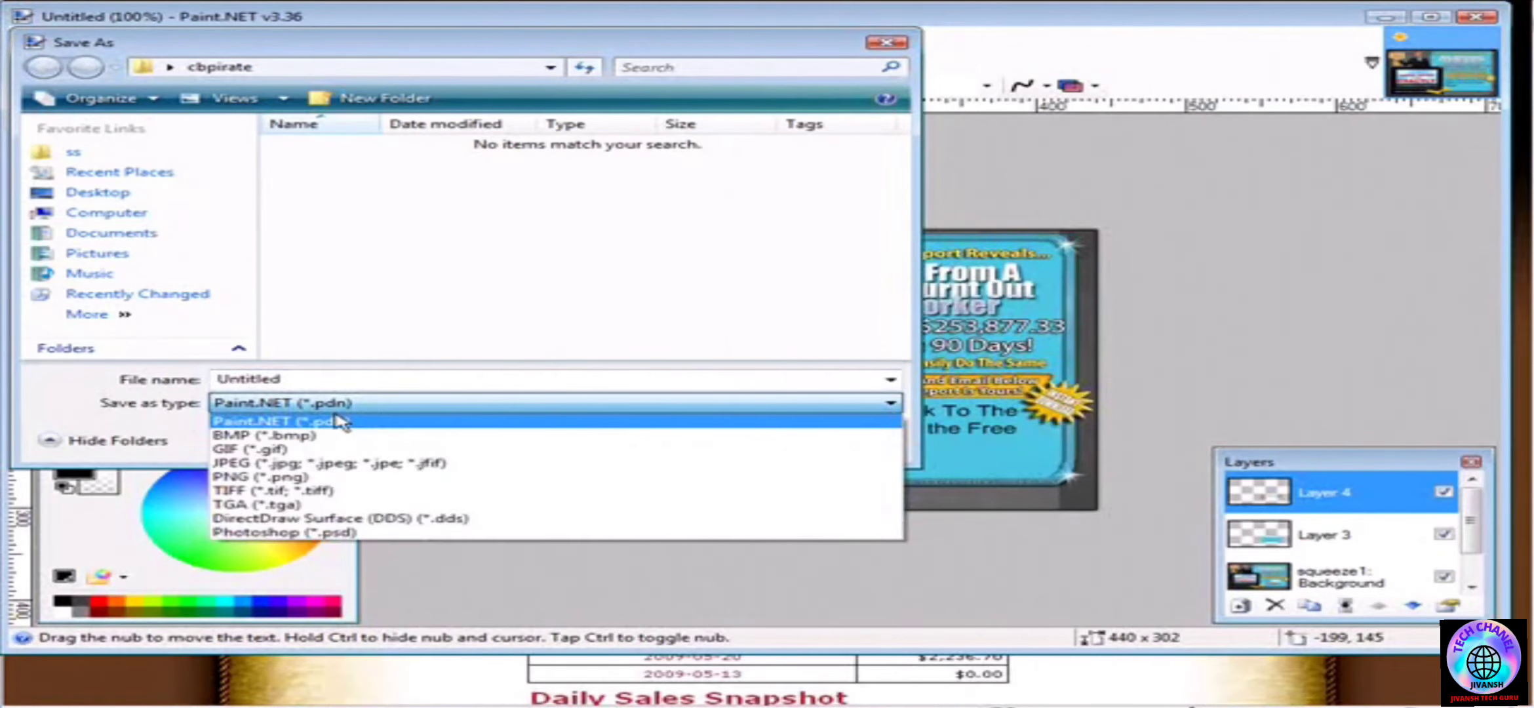
click(359, 465)
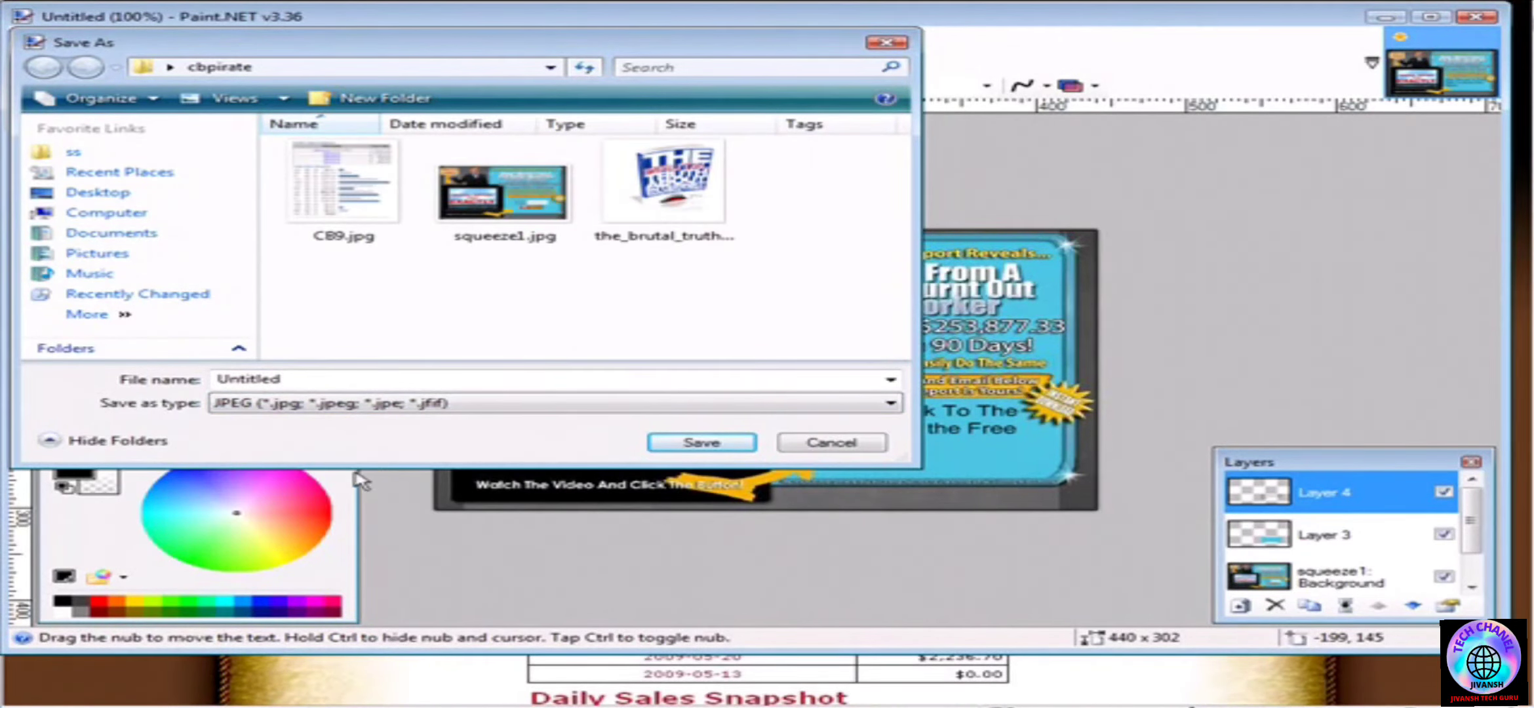
double_click(305, 380)
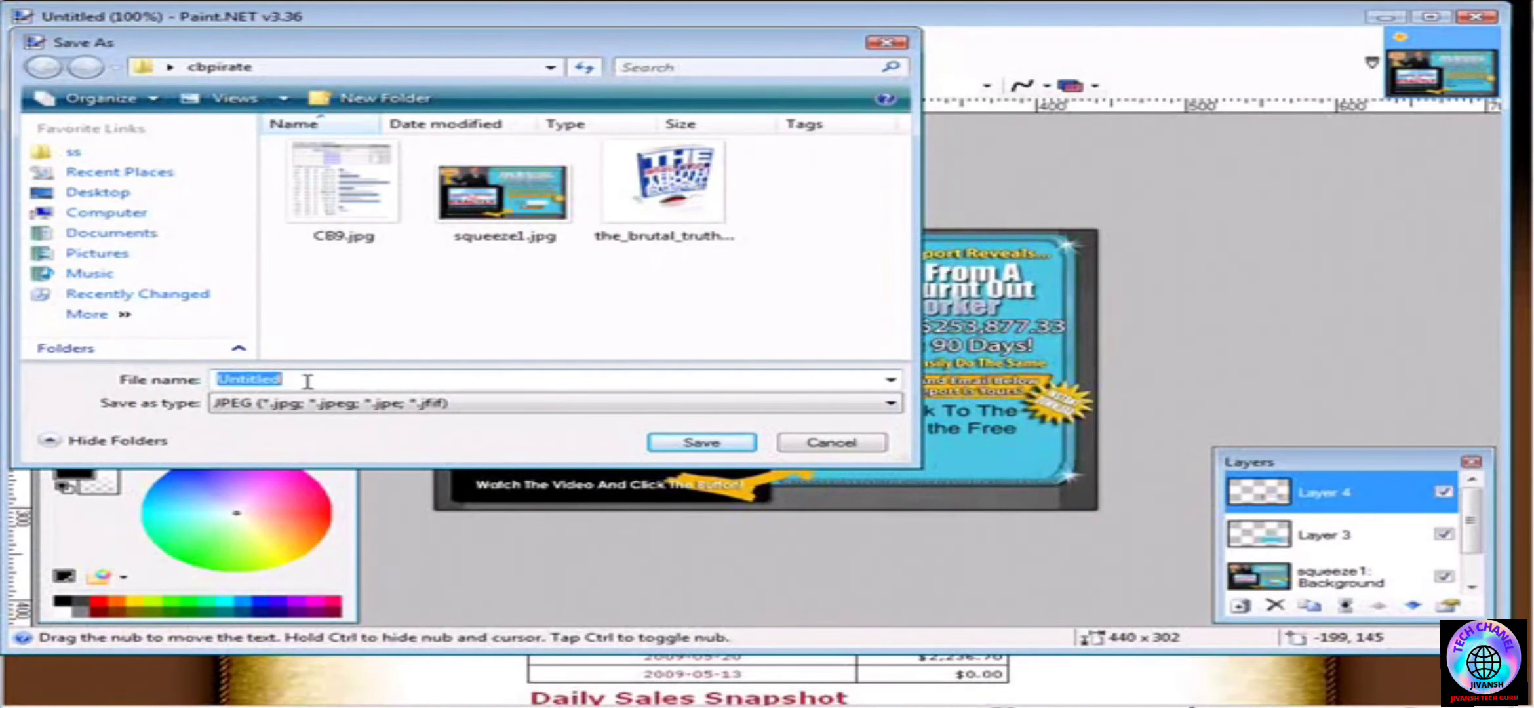
text(squeeze2)
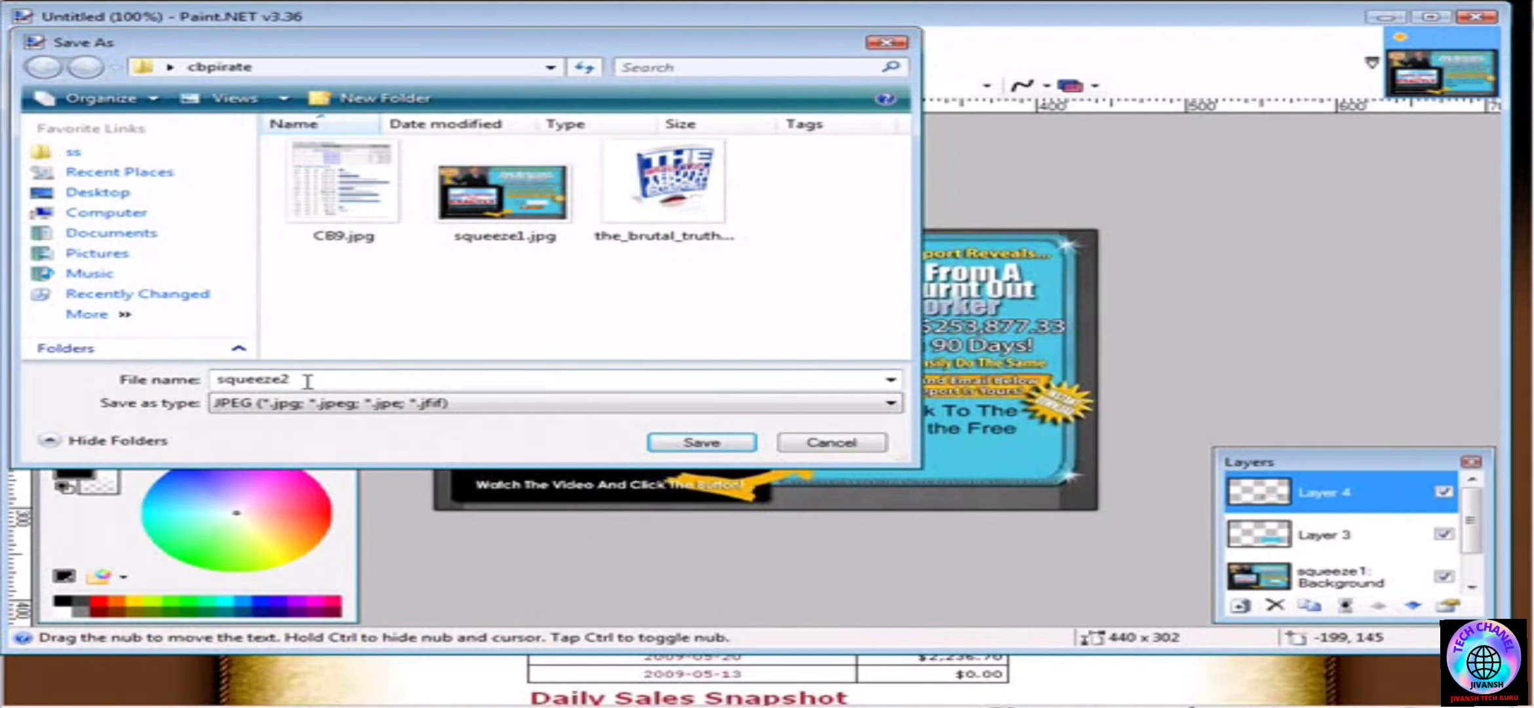
click(688, 446)
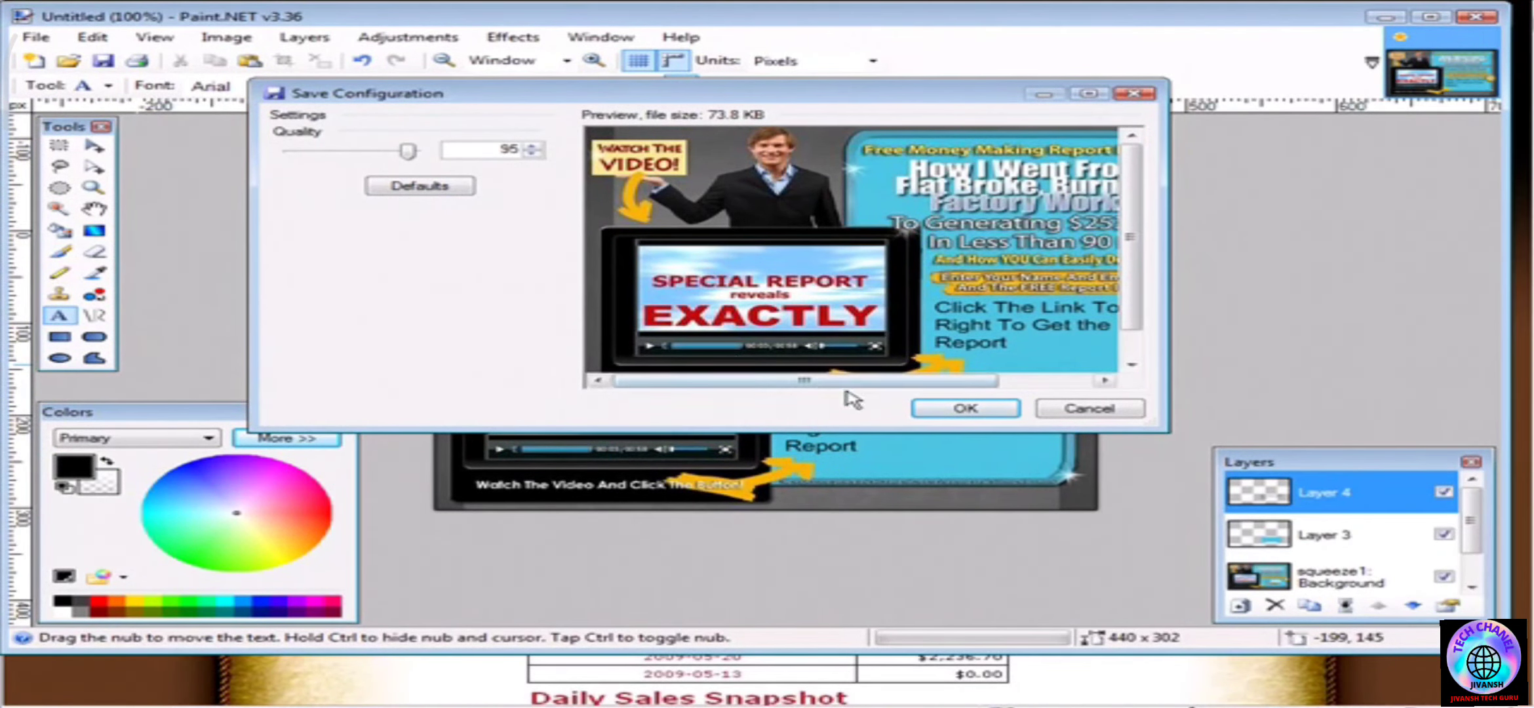
click(961, 411)
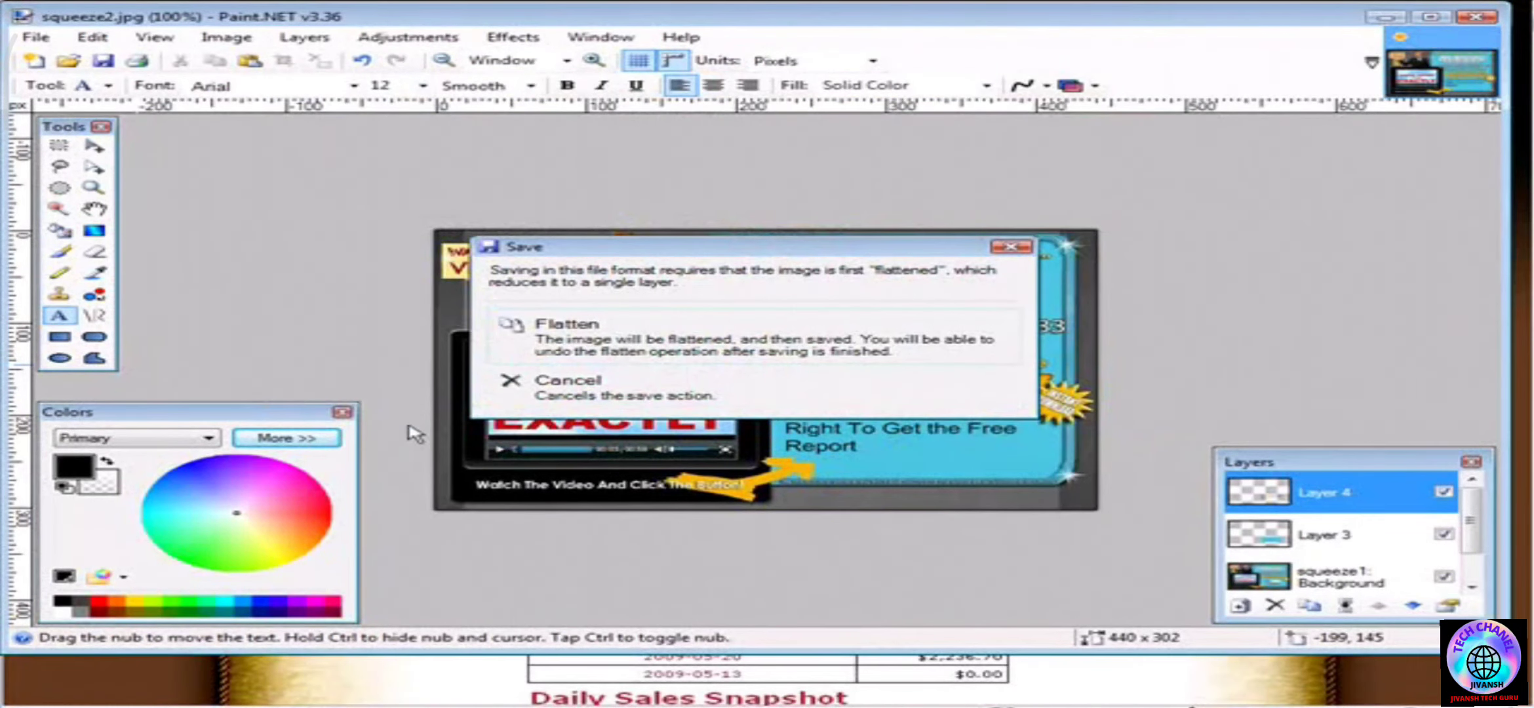
click(600, 335)
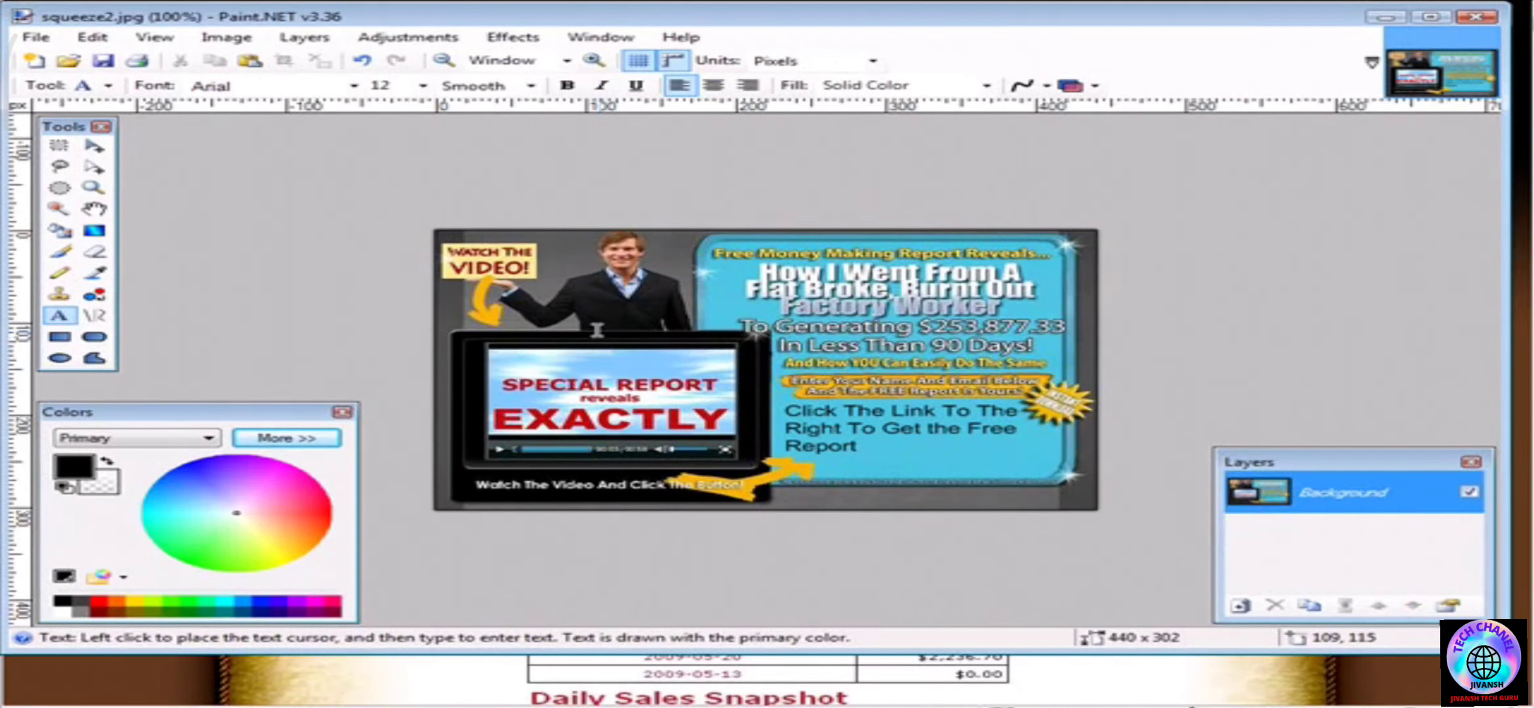